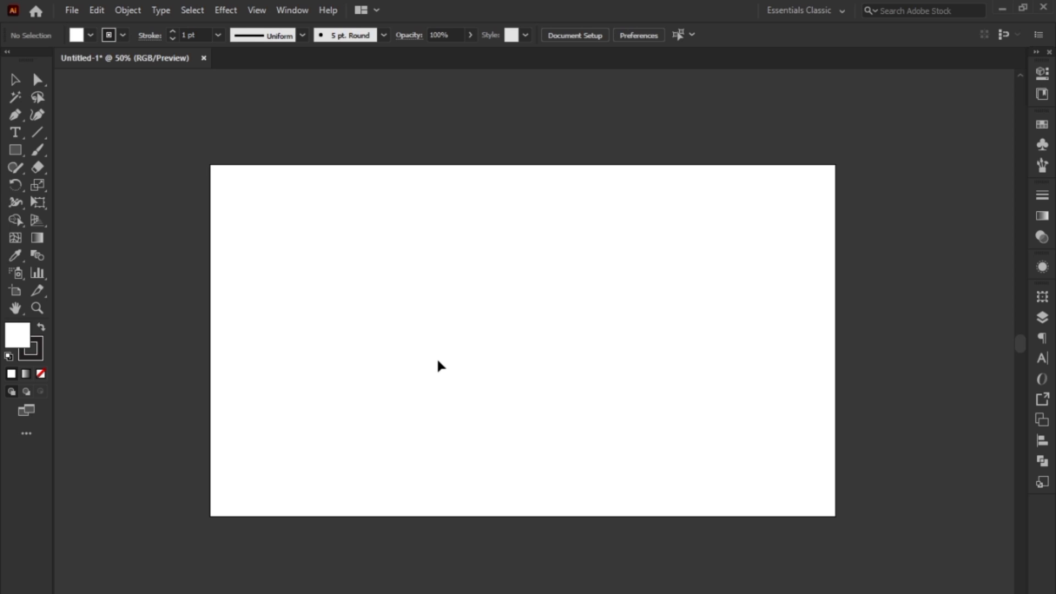
Draw a square on the artboard, slightly left of its center, and swap its colors to a black fill with a white stroke.
{"action": "left_click", "coordinate": [409, 308]}
{"action": "left_click", "coordinate": [390, 302]}
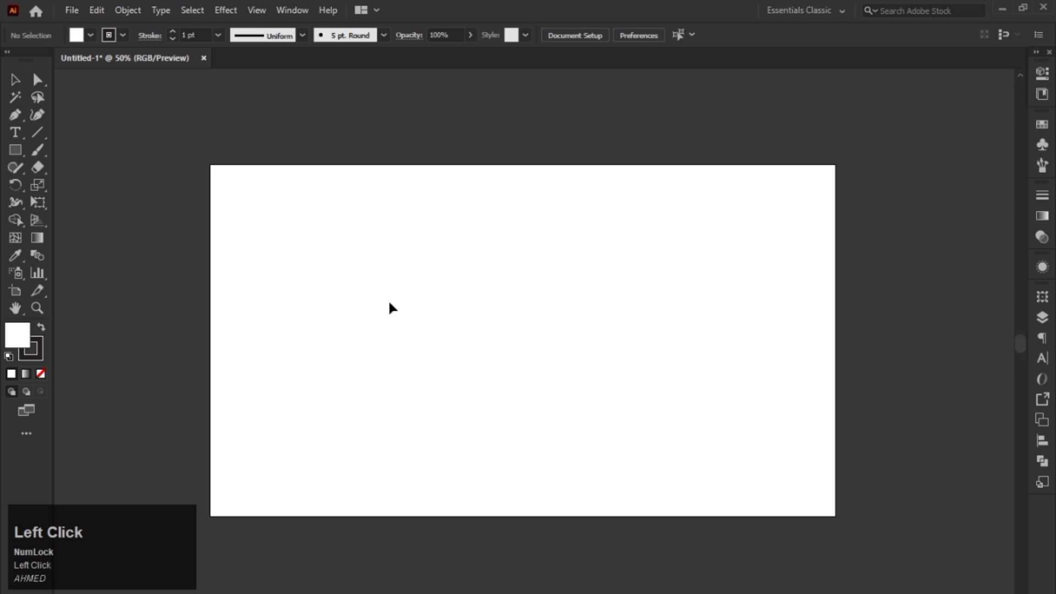
{"action": "left_click", "coordinate": [15, 150]}
{"action": "left_click_drag", "start_coordinate": [362, 228], "coordinate": [508, 418]}
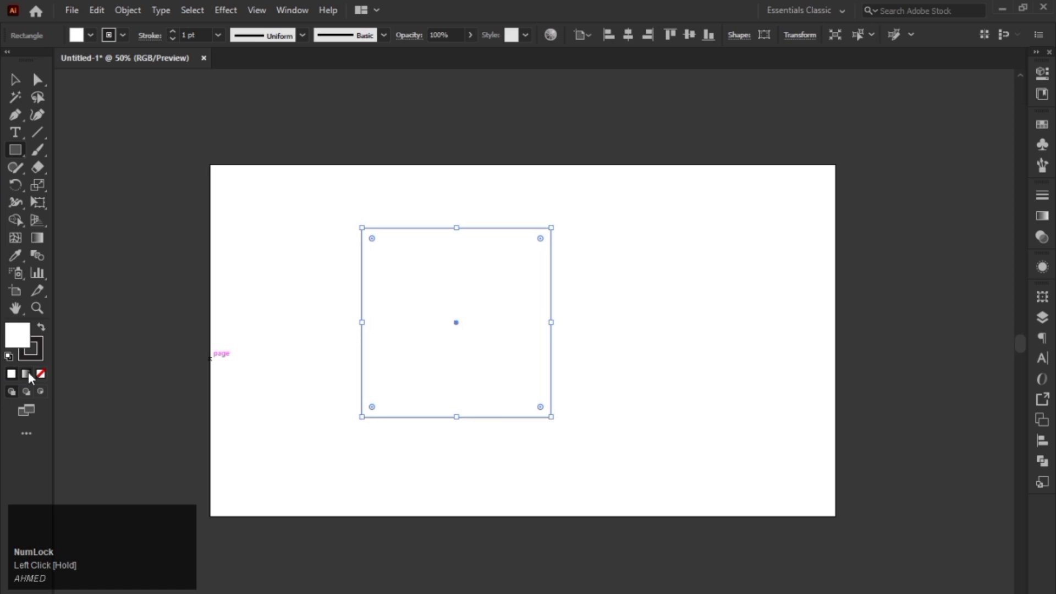
{"action": "left_click", "coordinate": [40, 329]}
{"action": "left_click", "coordinate": [15, 79]}
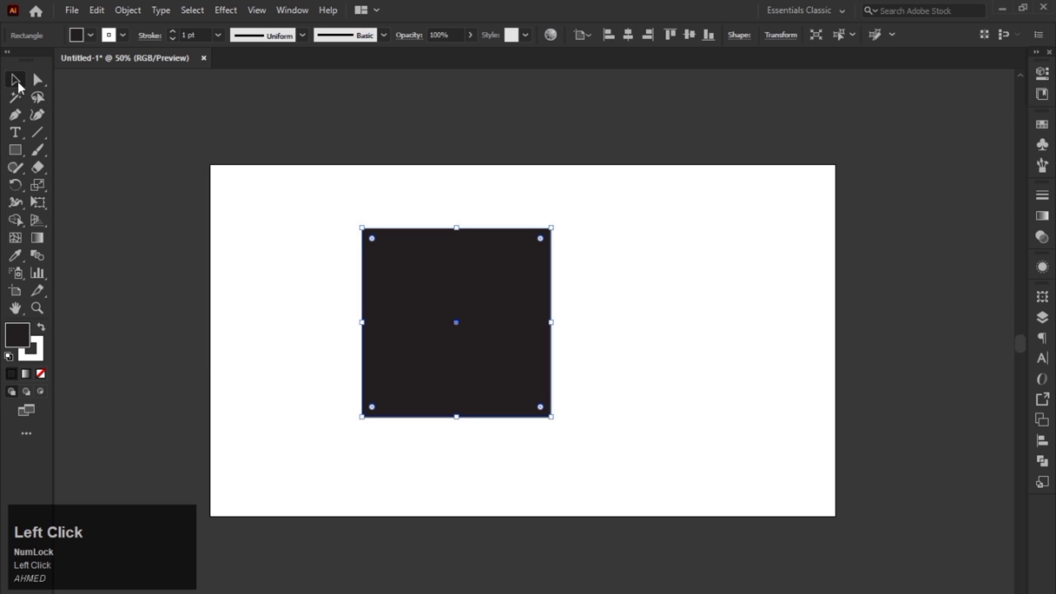
{"action": "left_click", "coordinate": [228, 177]}
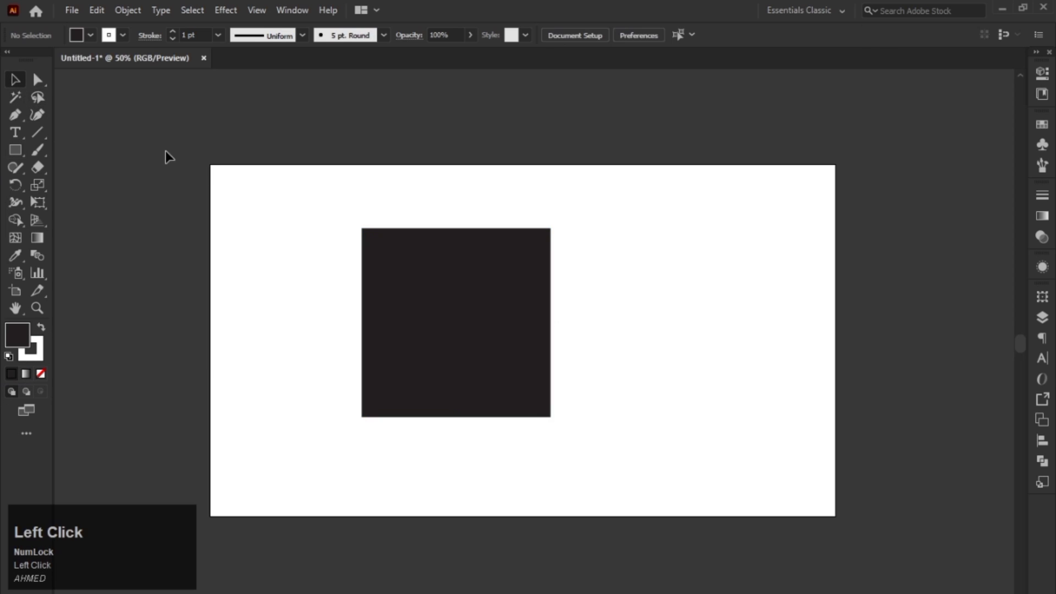
{"action": "left_click", "coordinate": [404, 253]}
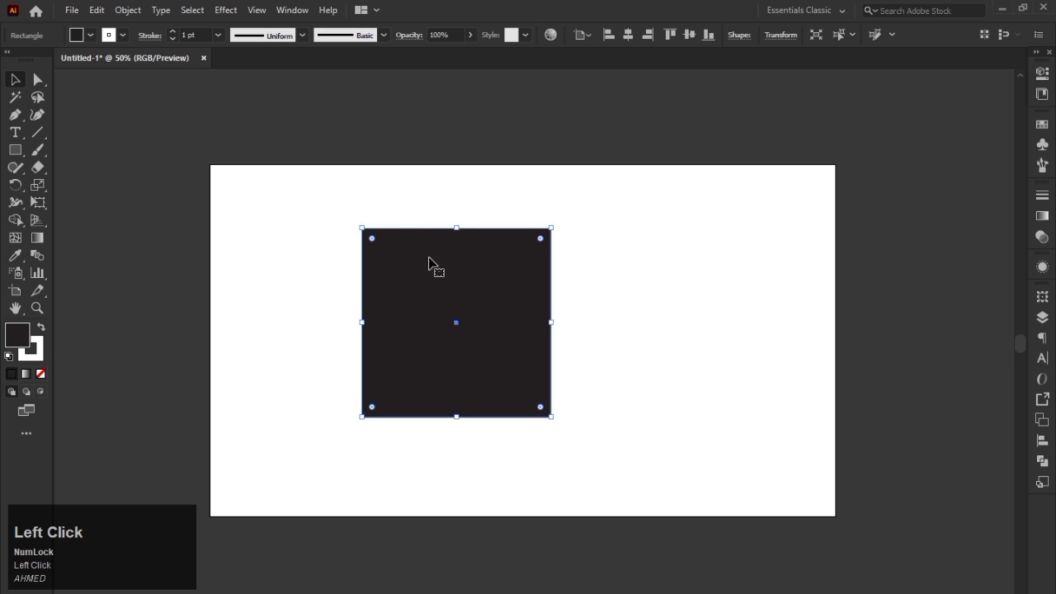
{"action": "left_click", "coordinate": [408, 184]}
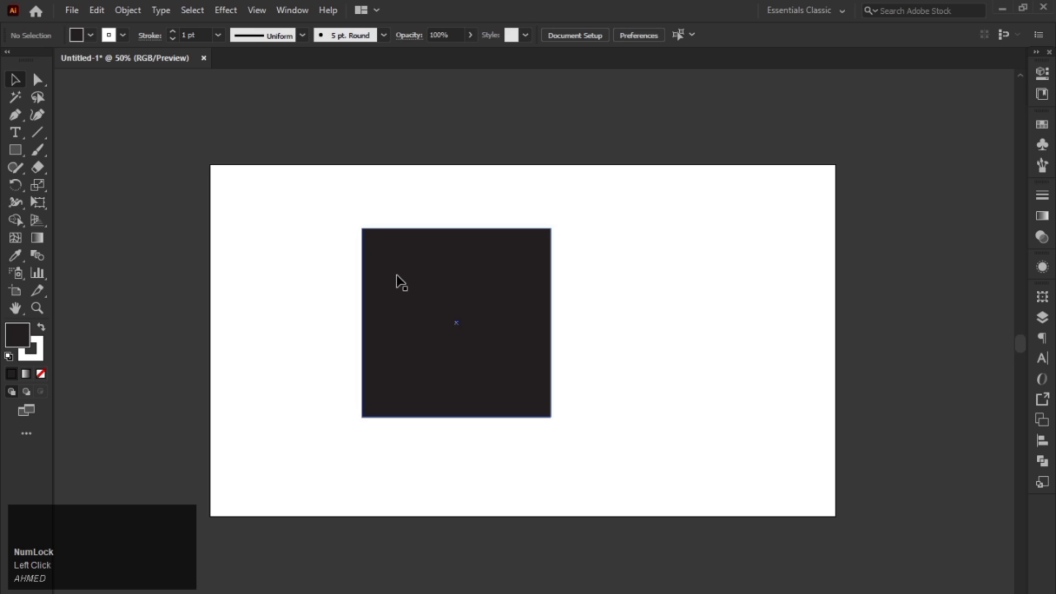
{"action": "left_click", "coordinate": [401, 283]}
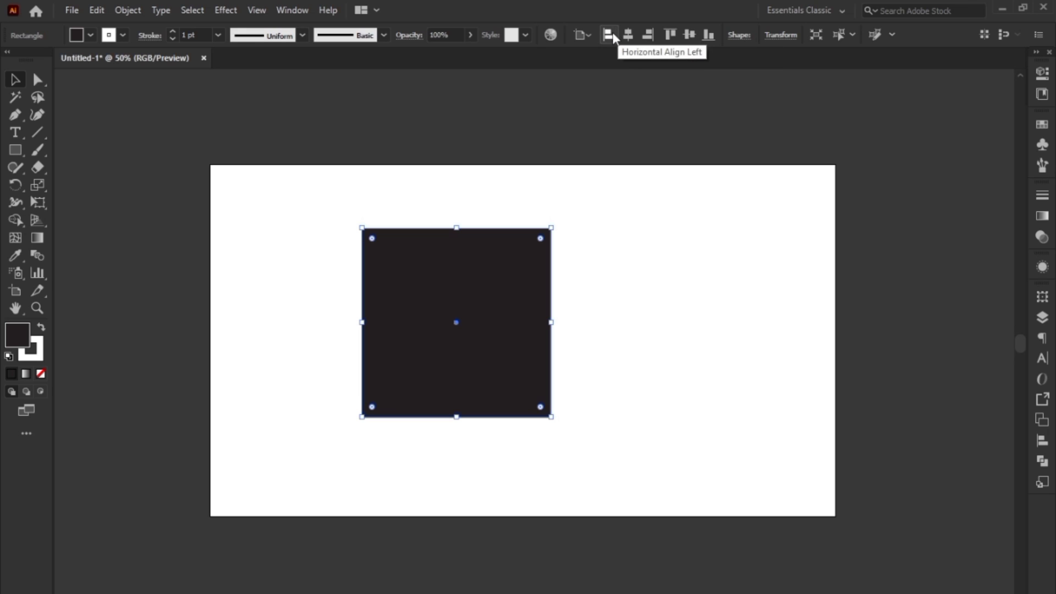
{"action": "left_click", "coordinate": [612, 36]}
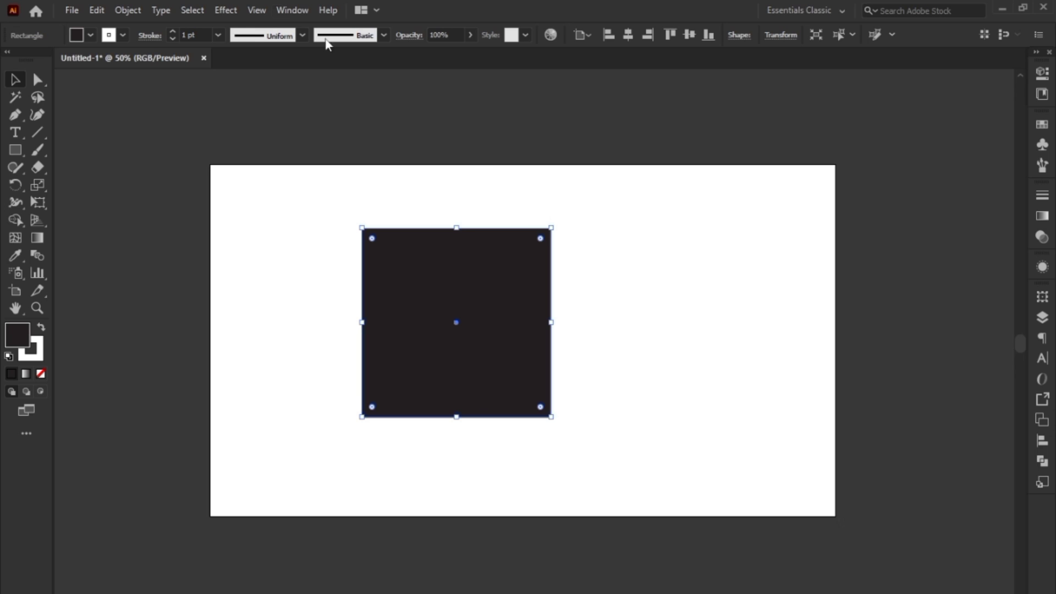
{"action": "left_click", "coordinate": [293, 9]}
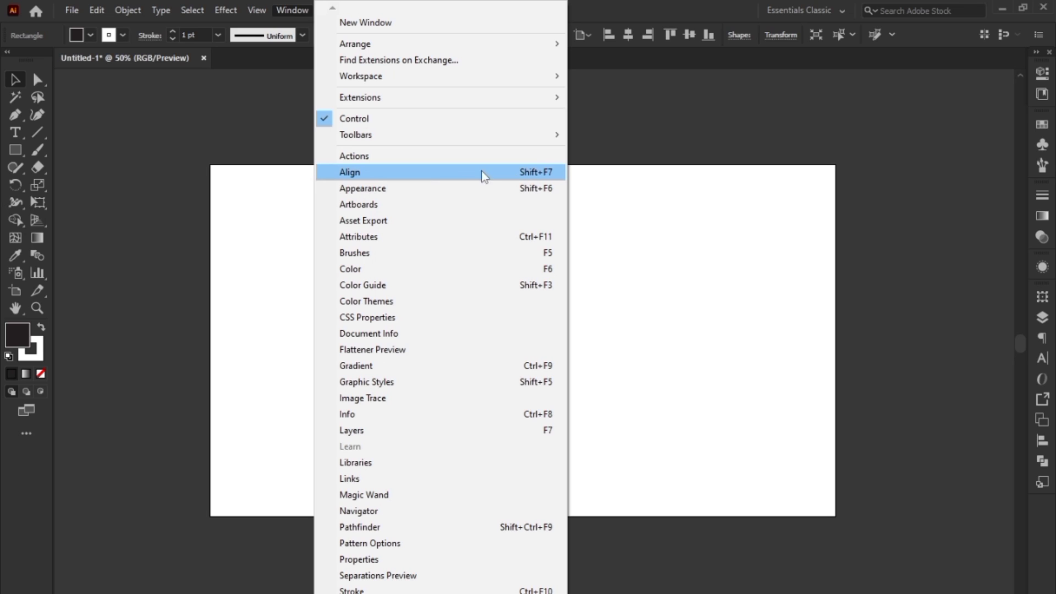
{"action": "left_click", "coordinate": [359, 173]}
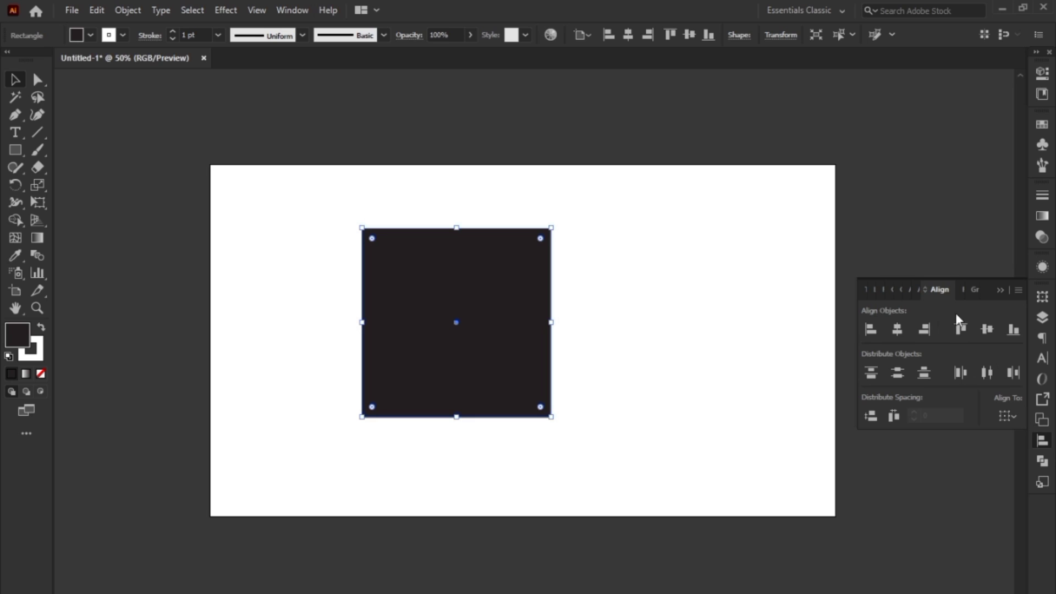
{"action": "left_click", "coordinate": [946, 252]}
{"action": "left_click", "coordinate": [1003, 292]}
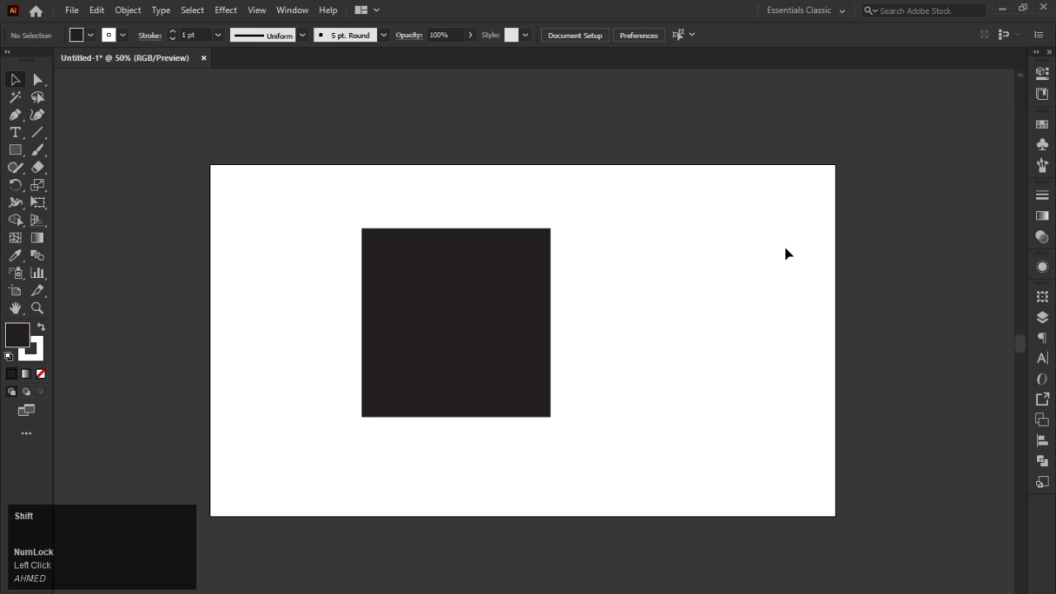
Show the Align options and detach them as a floating window beside the artboard's upper-right corner.
{"action": "key", "text": "shift+F7"}
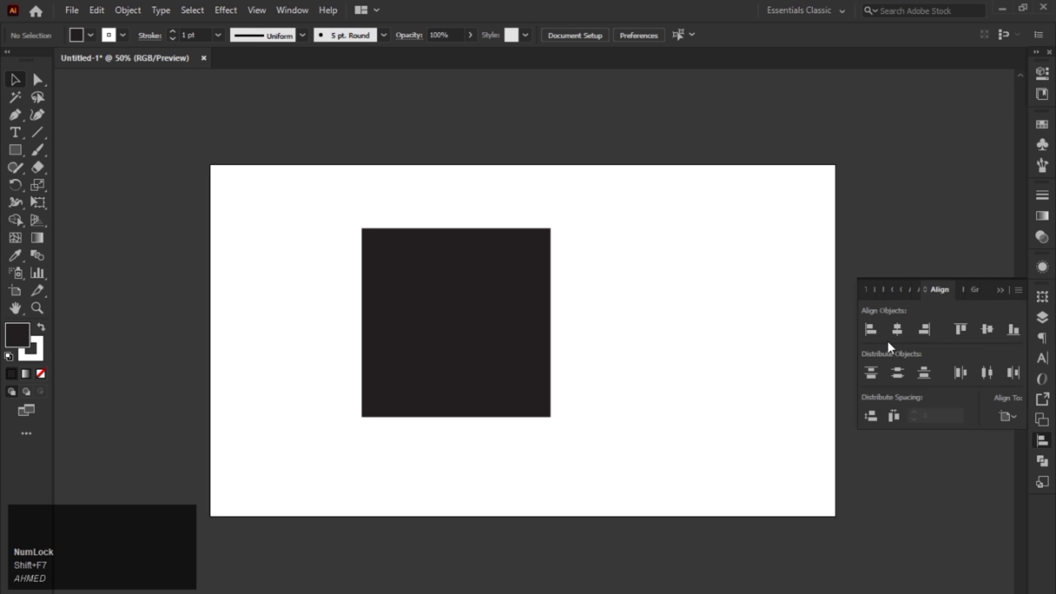
{"action": "left_click_drag", "start_coordinate": [940, 290], "coordinate": [760, 121]}
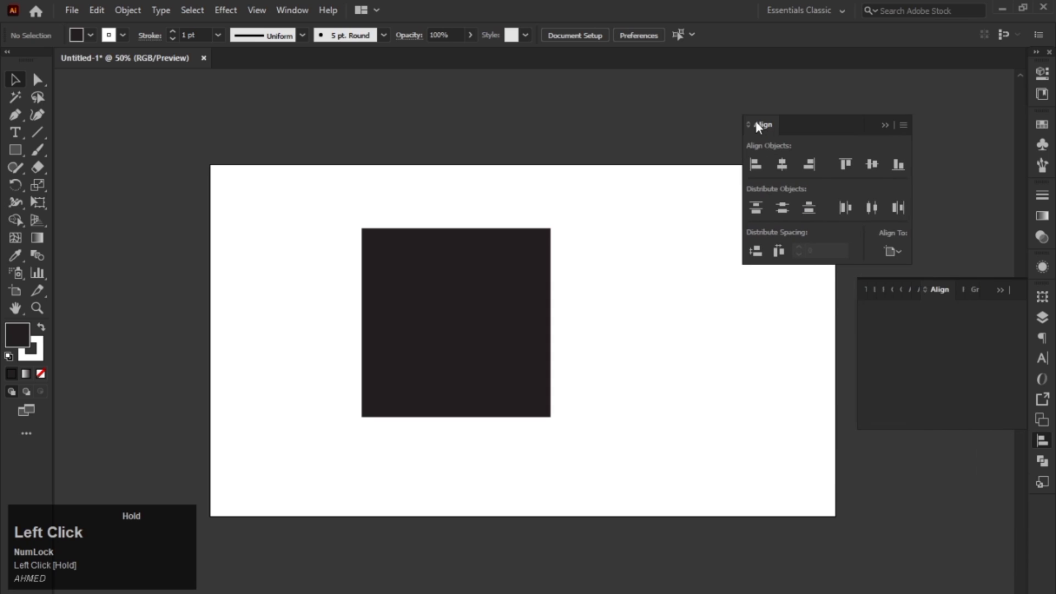
{"action": "left_click", "coordinate": [1007, 295]}
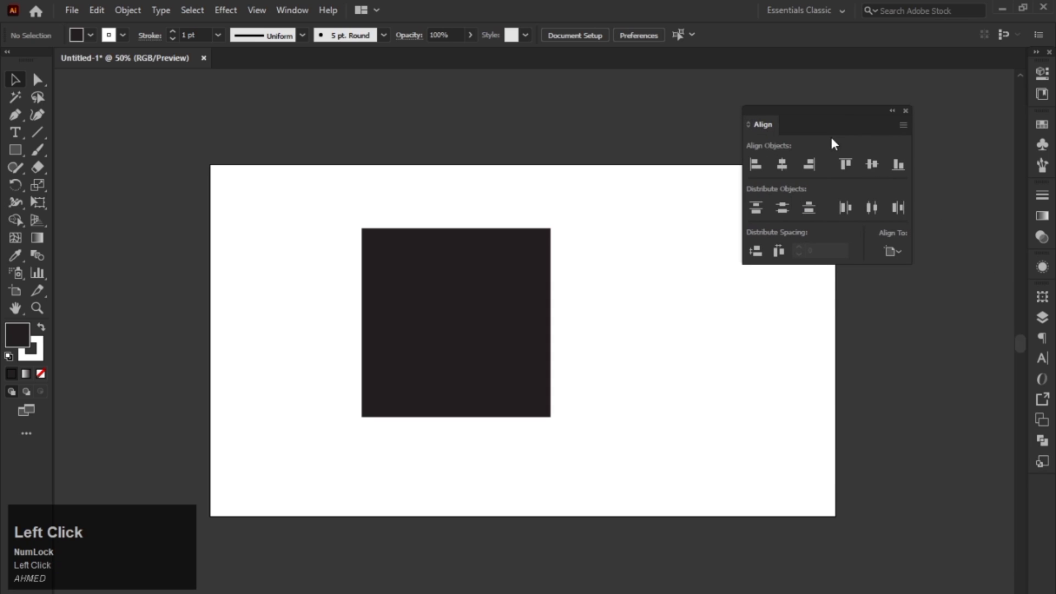
{"action": "left_click_drag", "start_coordinate": [831, 126], "coordinate": [906, 121]}
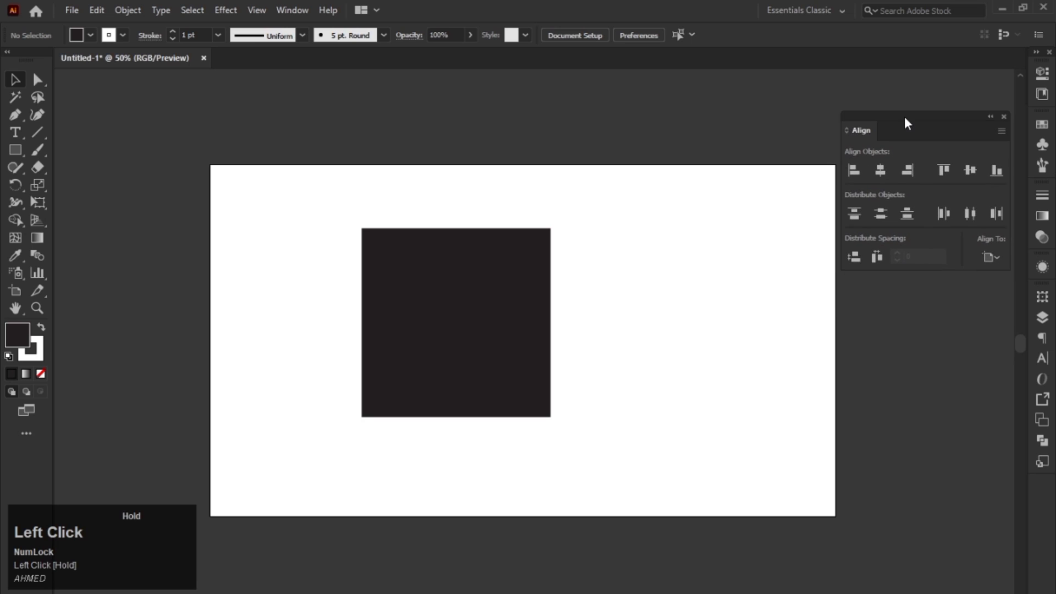
Flatten the black square into a horizontal bar and place a copy just below it, stretched wider to the right.
{"action": "left_click", "coordinate": [421, 304]}
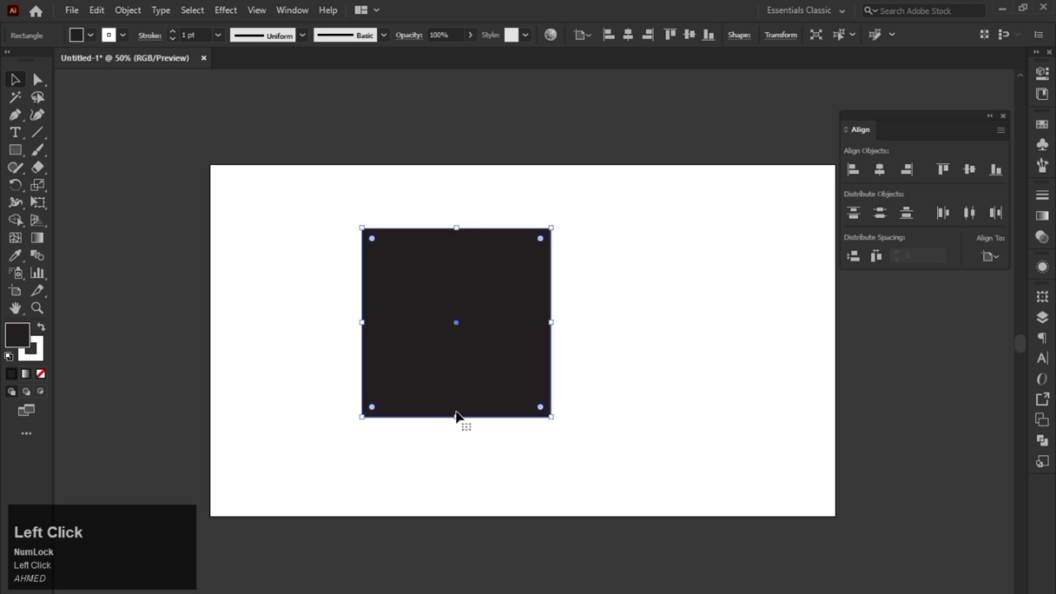
{"action": "left_click_drag", "start_coordinate": [456, 417], "coordinate": [462, 337]}
{"action": "left_click_drag", "start_coordinate": [552, 343], "coordinate": [663, 343]}
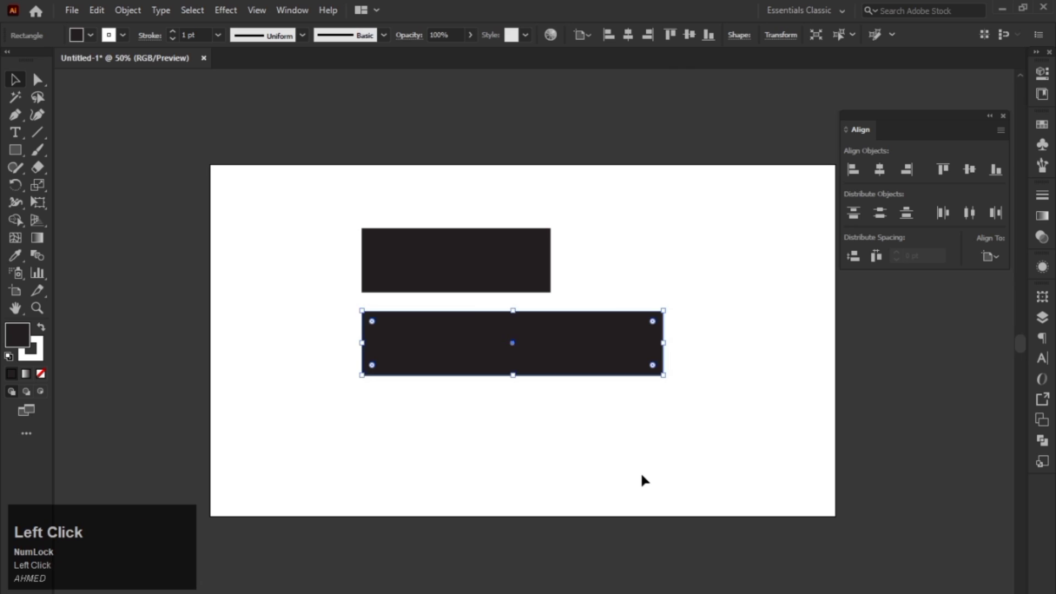
{"action": "left_click", "coordinate": [642, 475]}
Align only the upper black bar horizontally to the artboard's left edge, its center, and finally its right edge.
{"action": "left_click_drag", "start_coordinate": [556, 158], "coordinate": [521, 346]}
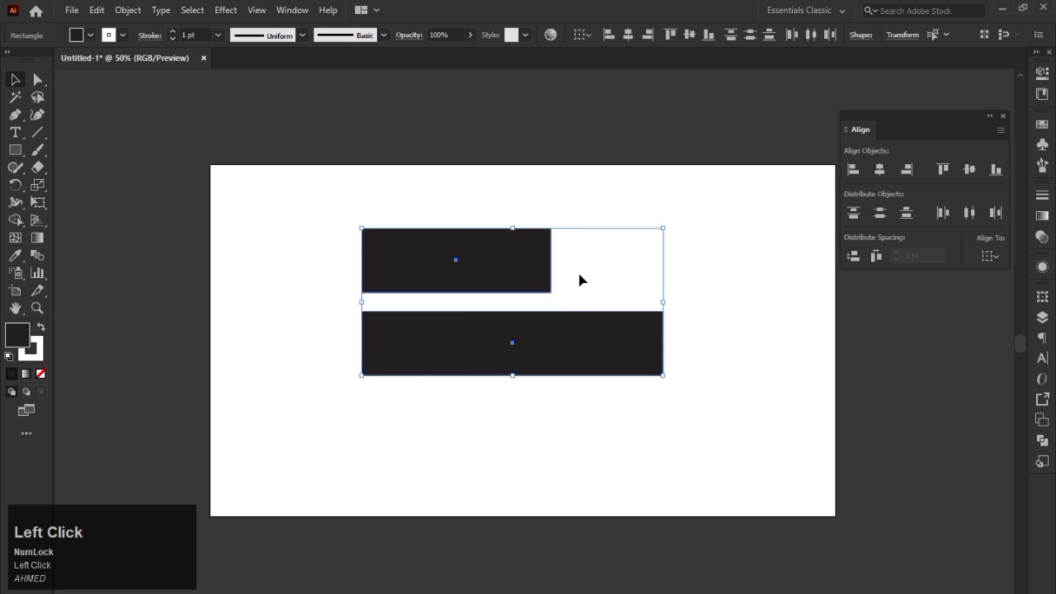
{"action": "left_click_drag", "start_coordinate": [592, 200], "coordinate": [500, 280]}
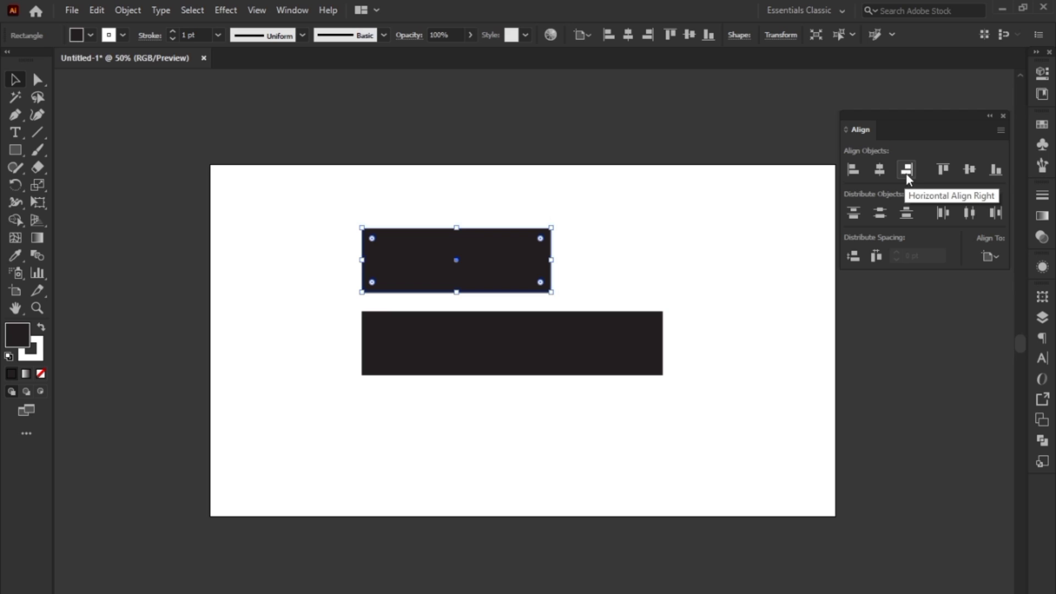
{"action": "left_click", "coordinate": [853, 171]}
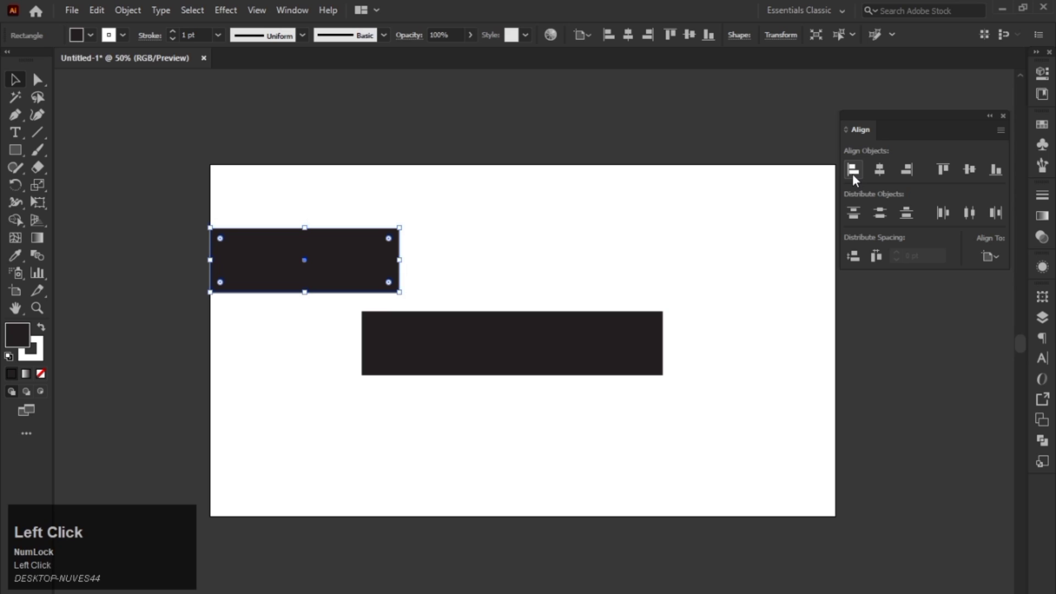
{"action": "left_click", "coordinate": [880, 171]}
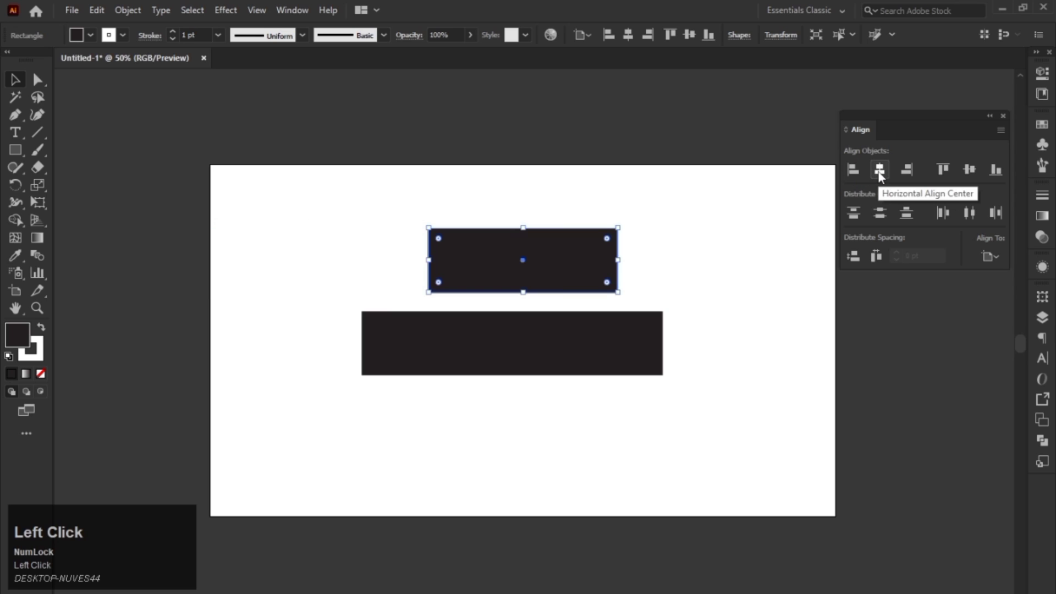
{"action": "left_click", "coordinate": [908, 170]}
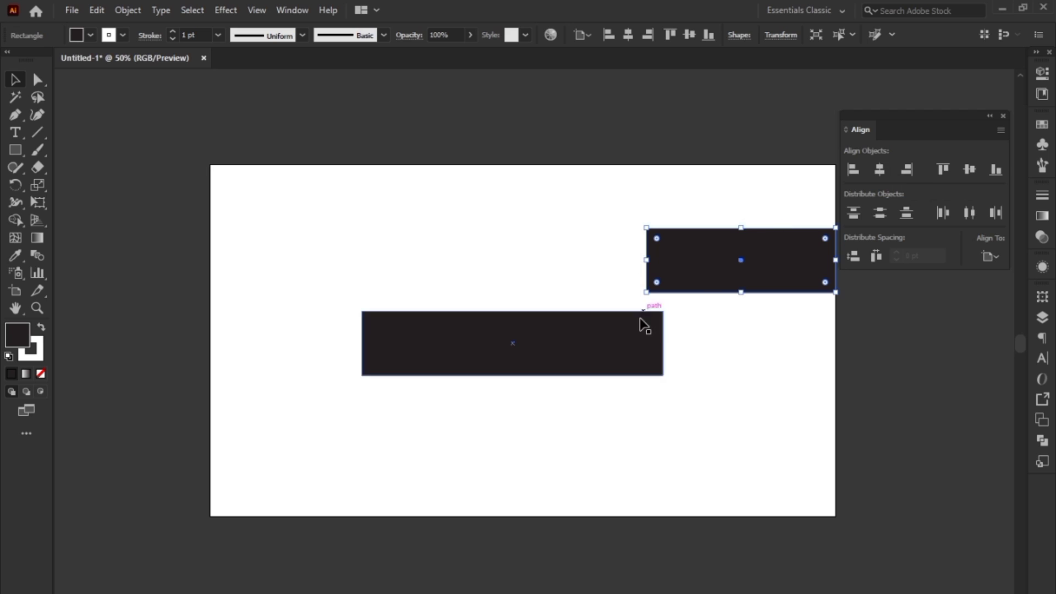
Change the fill of the lower, wider bar to crimson red.
{"action": "left_click", "coordinate": [638, 337]}
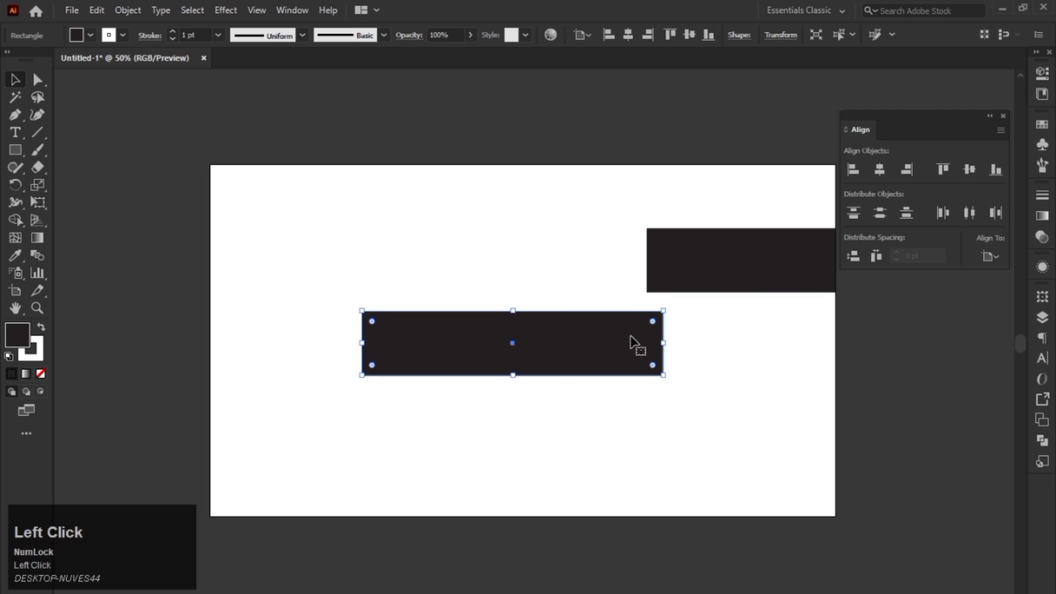
{"action": "left_click", "coordinate": [724, 289]}
{"action": "left_click", "coordinate": [566, 356]}
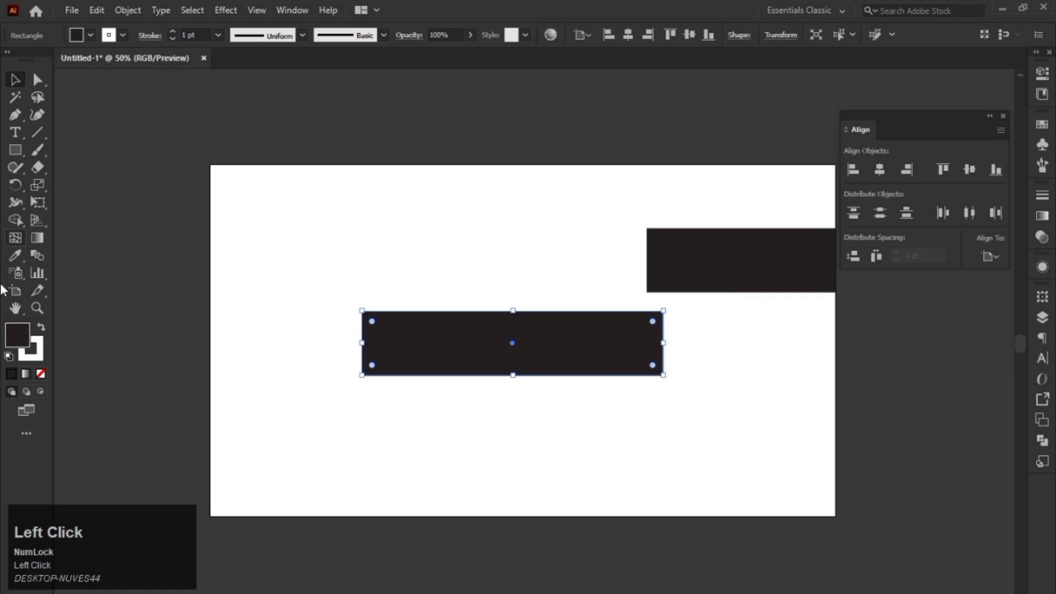
{"action": "double_click", "coordinate": [22, 336]}
{"action": "left_click", "coordinate": [495, 259]}
{"action": "left_click", "coordinate": [681, 229]}
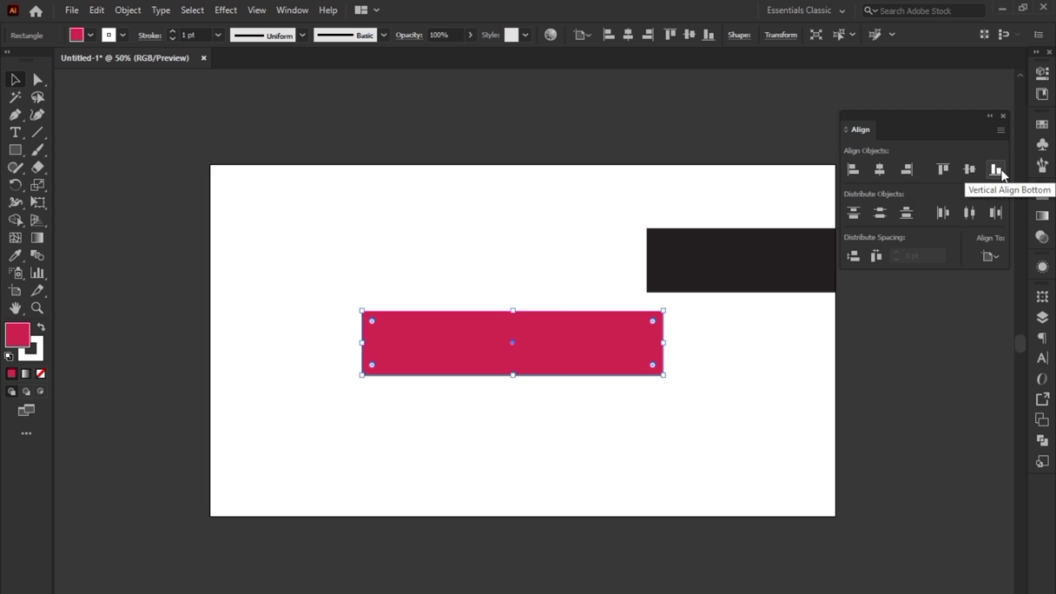
Align the crimson bar vertically to the artboard's top edge, its center, and finally its bottom edge.
{"action": "left_click", "coordinate": [591, 330]}
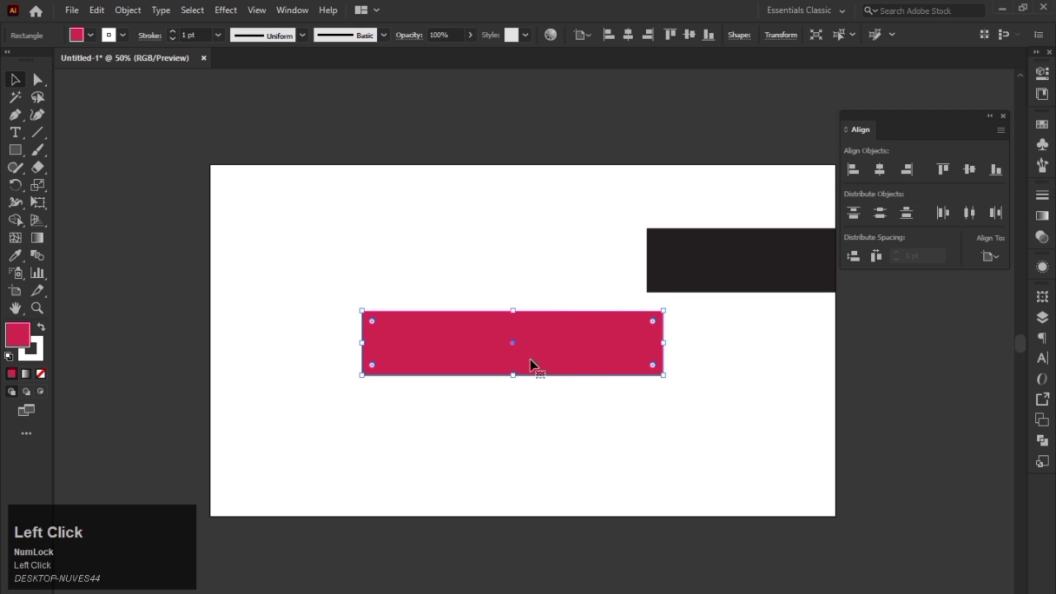
{"action": "left_click", "coordinate": [943, 171]}
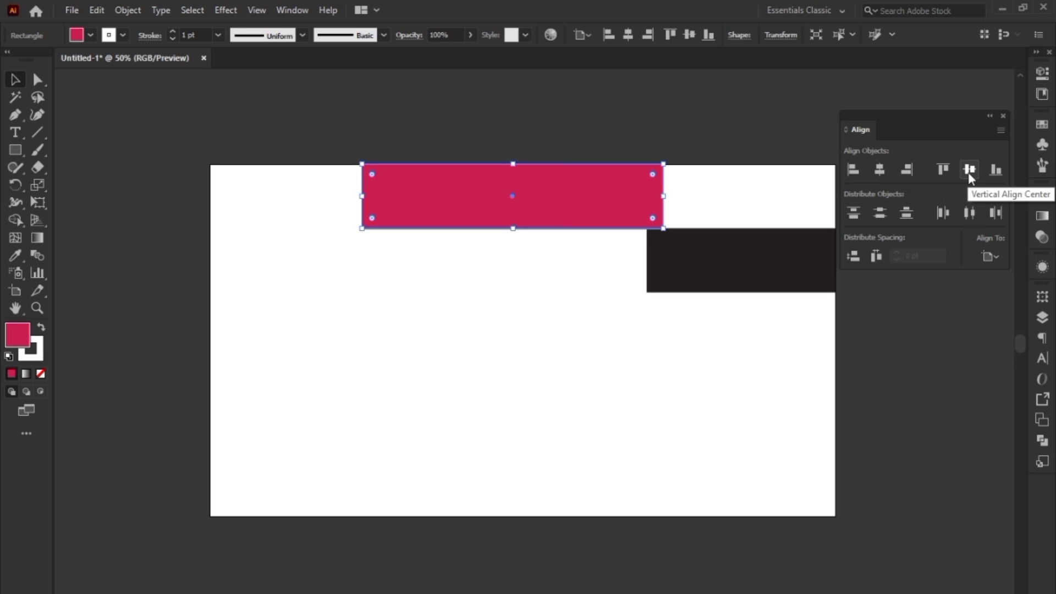
{"action": "left_click", "coordinate": [969, 170]}
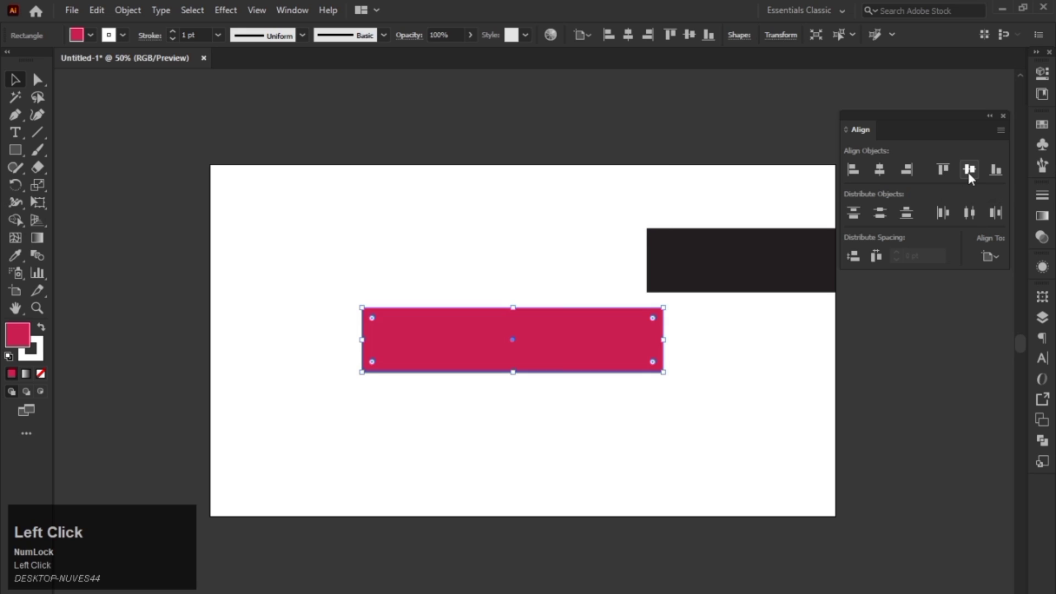
{"action": "left_click", "coordinate": [997, 170]}
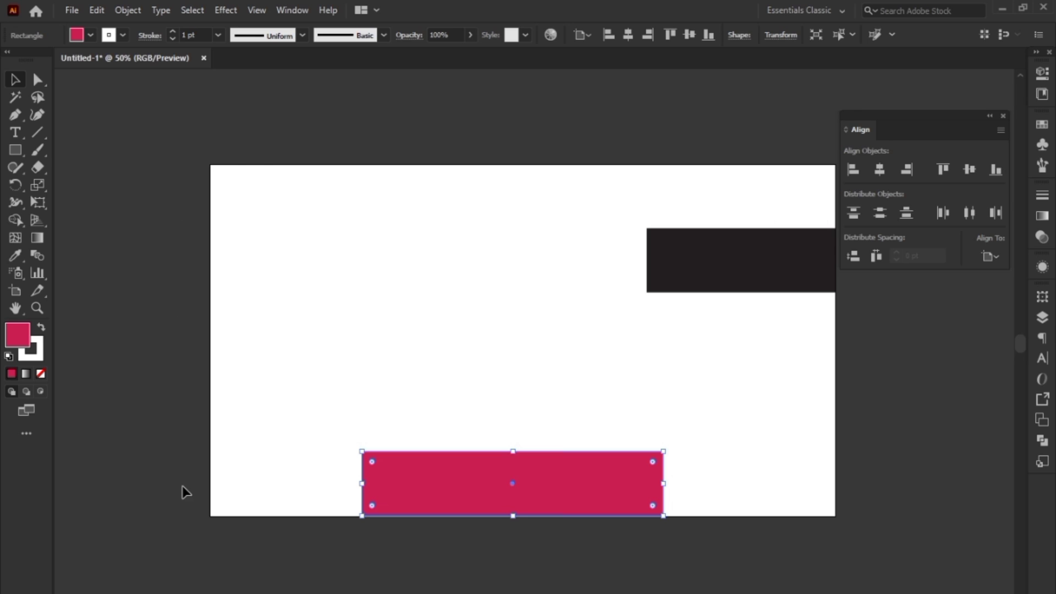
Align the black and crimson bars to each other horizontally by left edges, centers and right edges, finishing with centers.
{"action": "left_click_drag", "start_coordinate": [521, 226], "coordinate": [653, 300]}
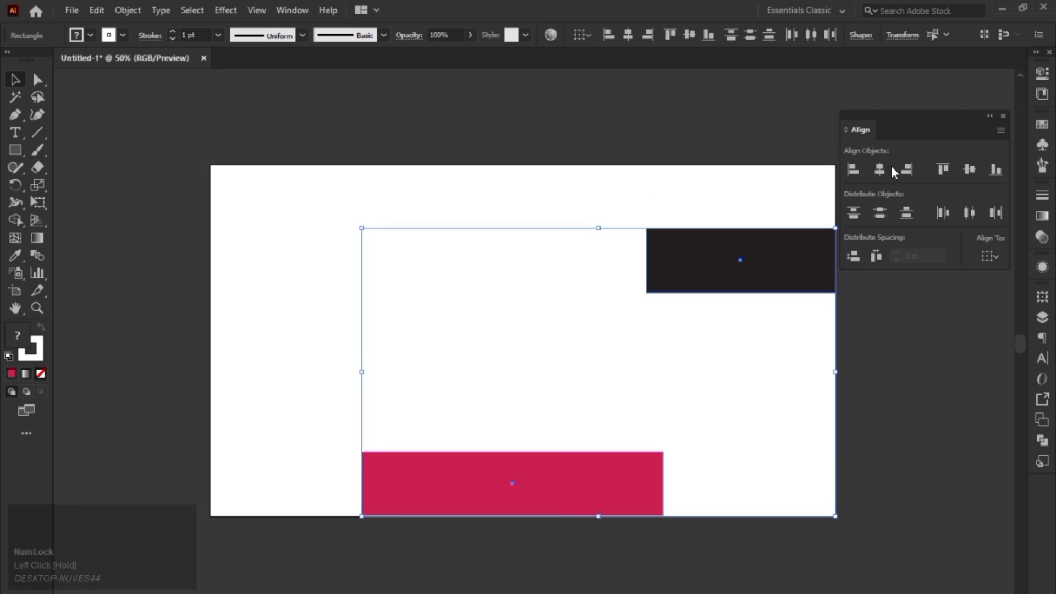
{"action": "left_click", "coordinate": [857, 172]}
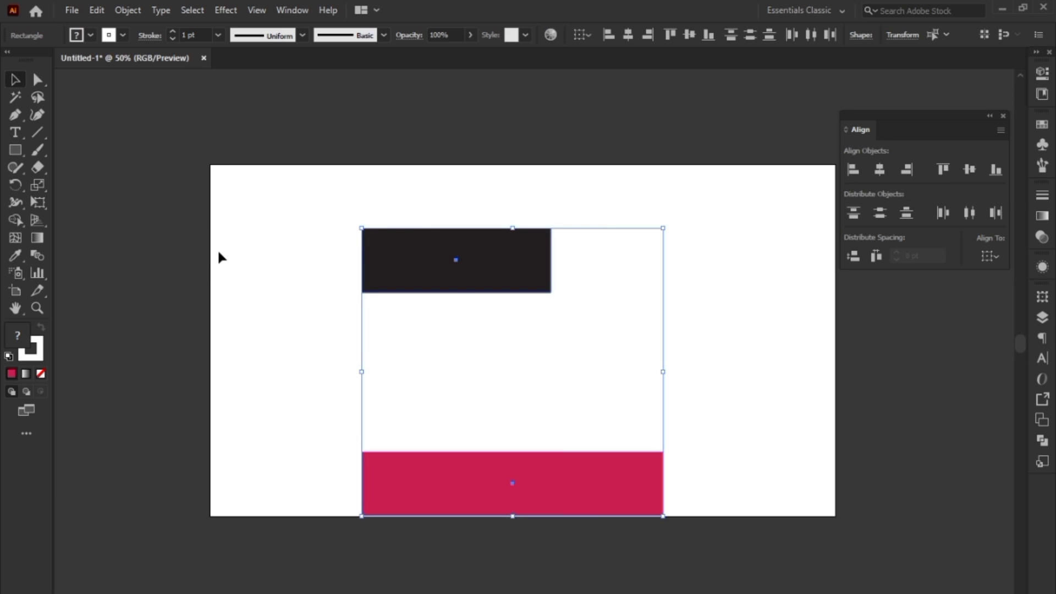
{"action": "left_click", "coordinate": [880, 171]}
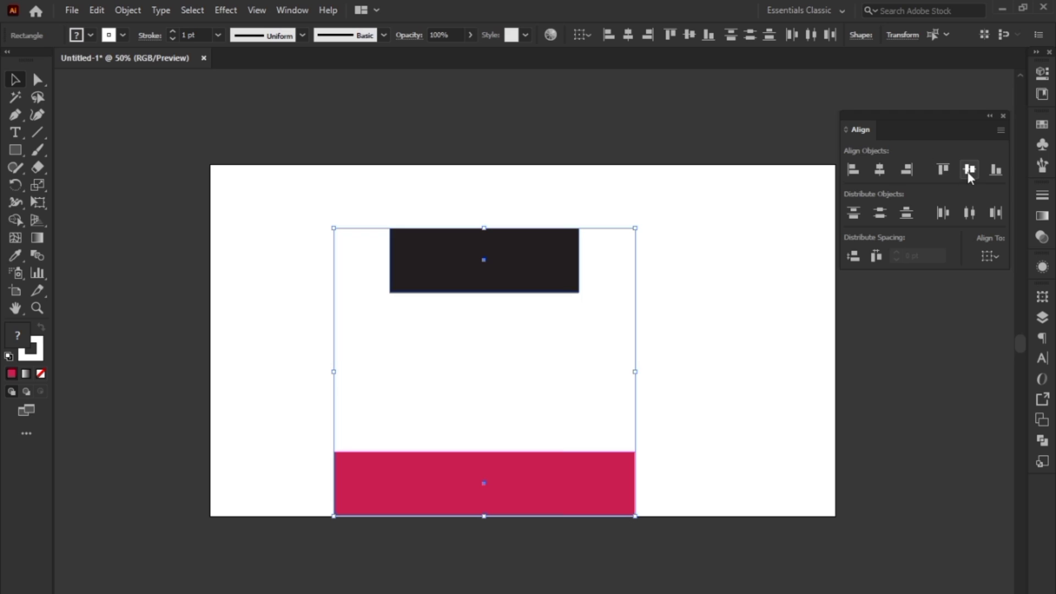
{"action": "left_click", "coordinate": [916, 170]}
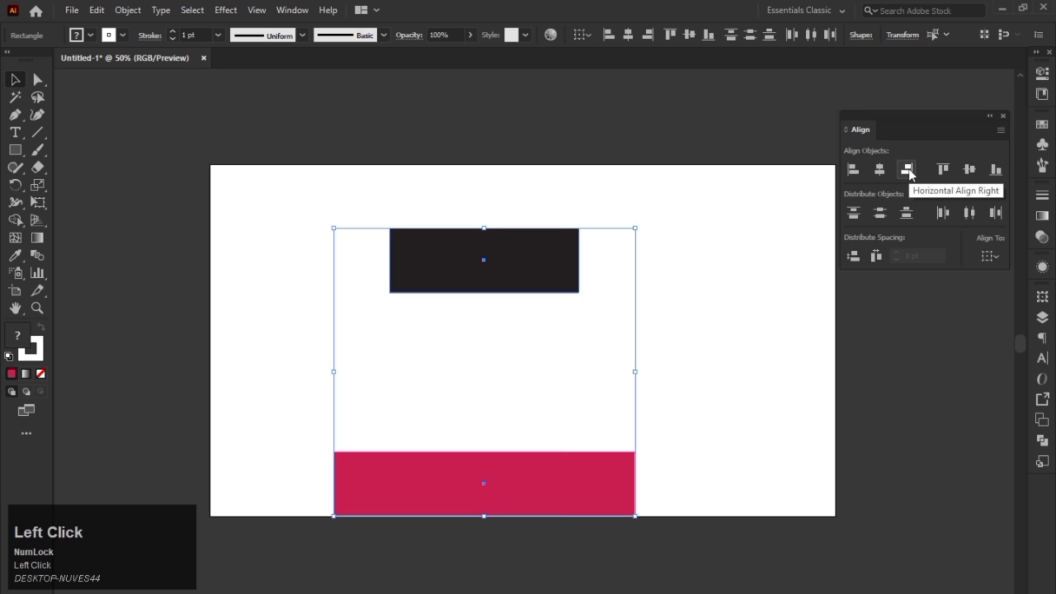
{"action": "left_click", "coordinate": [909, 169]}
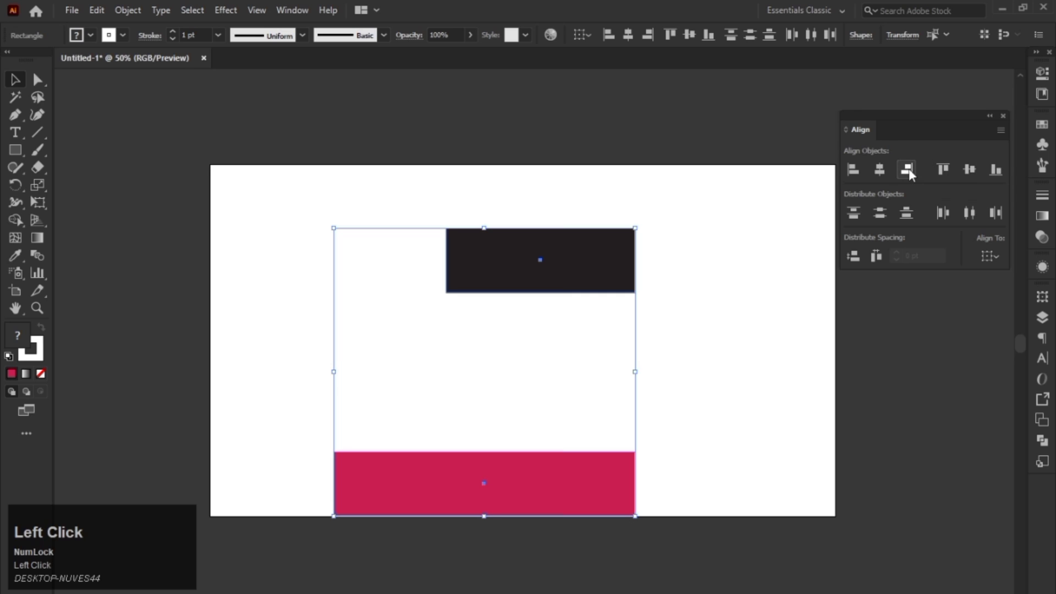
{"action": "left_click", "coordinate": [879, 169]}
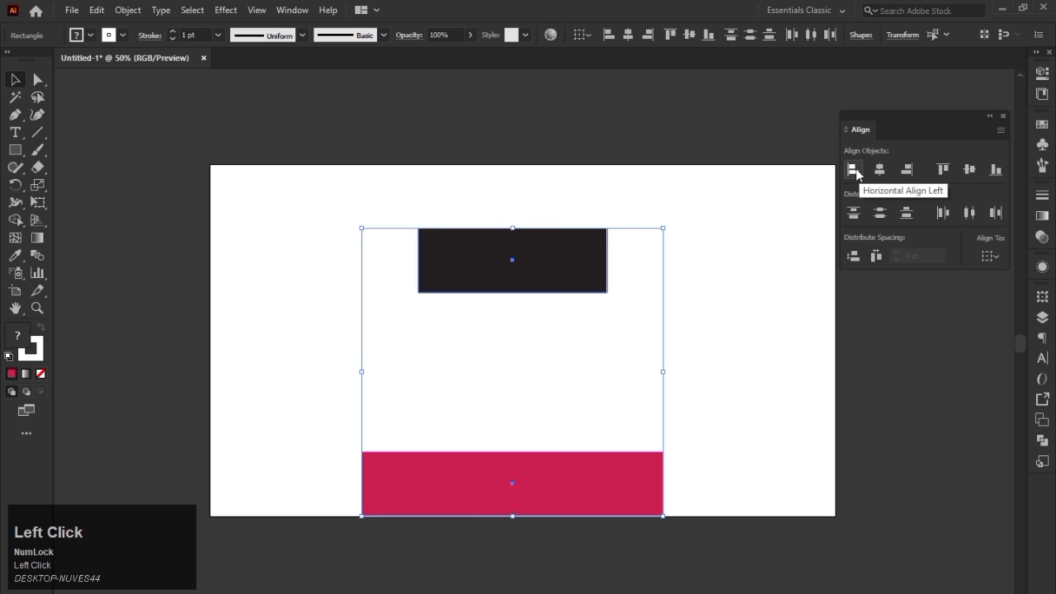
Align the black and crimson bars to each other by left edges and then by horizontal centers, keep alignment relative to the selection, and deselect them.
{"action": "left_click", "coordinate": [857, 168]}
{"action": "left_click", "coordinate": [881, 170]}
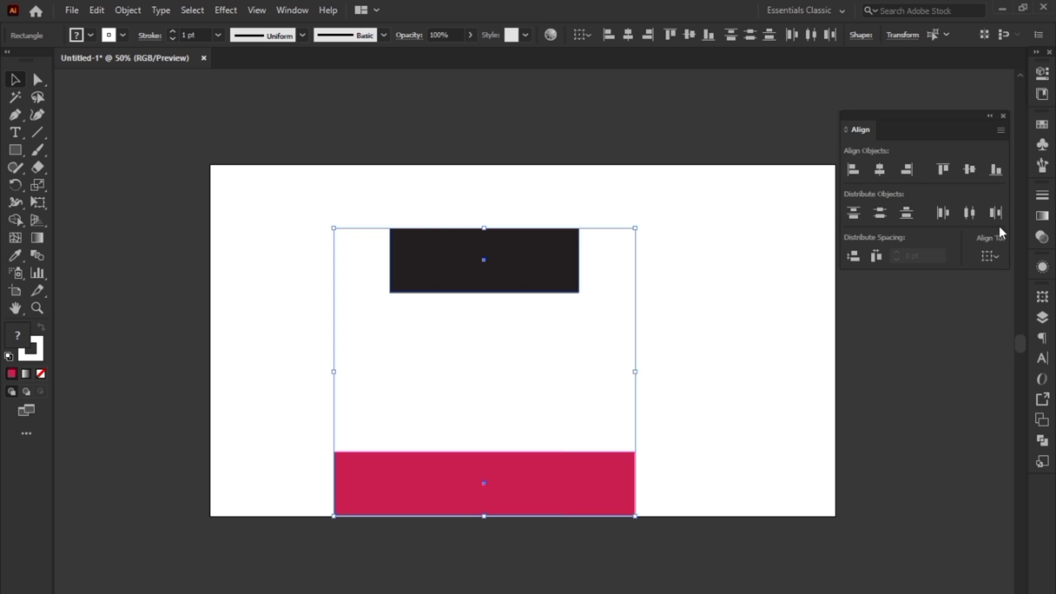
{"action": "left_click", "coordinate": [991, 257]}
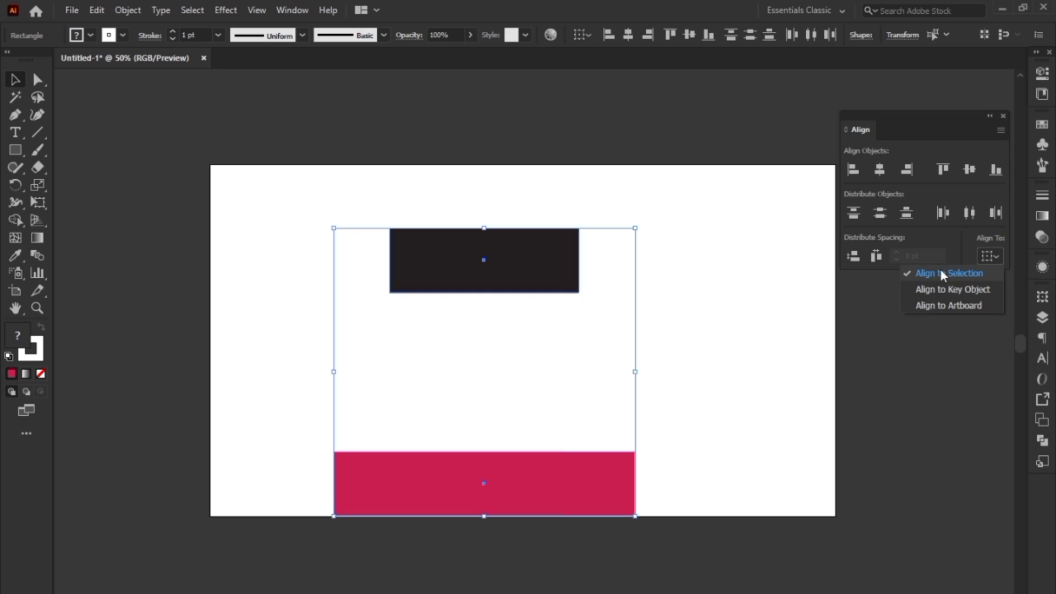
{"action": "left_click", "coordinate": [922, 275]}
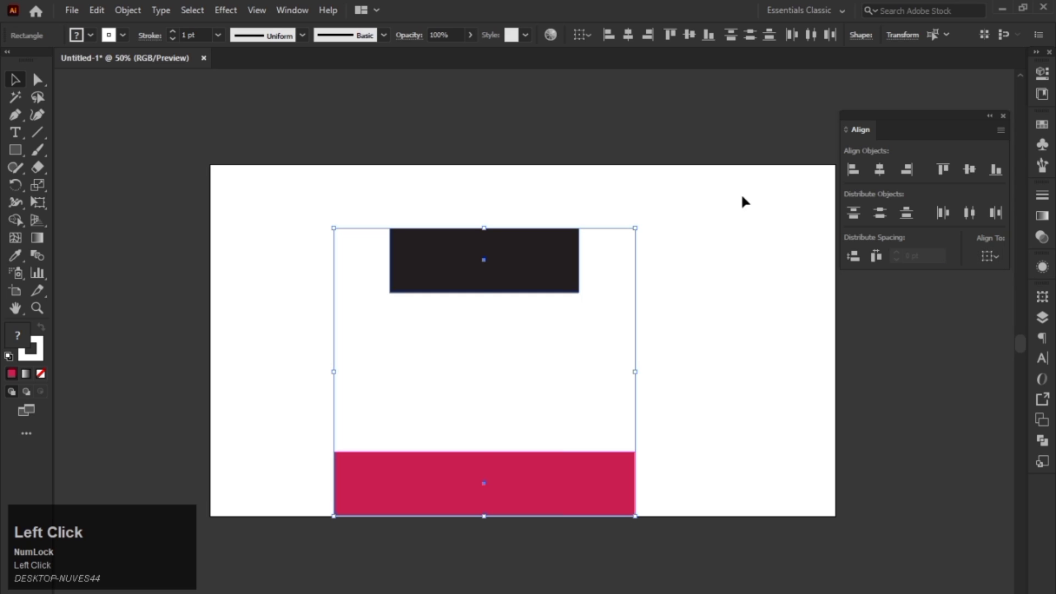
{"action": "left_click_drag", "start_coordinate": [724, 196], "coordinate": [485, 490]}
{"action": "left_click", "coordinate": [603, 177]}
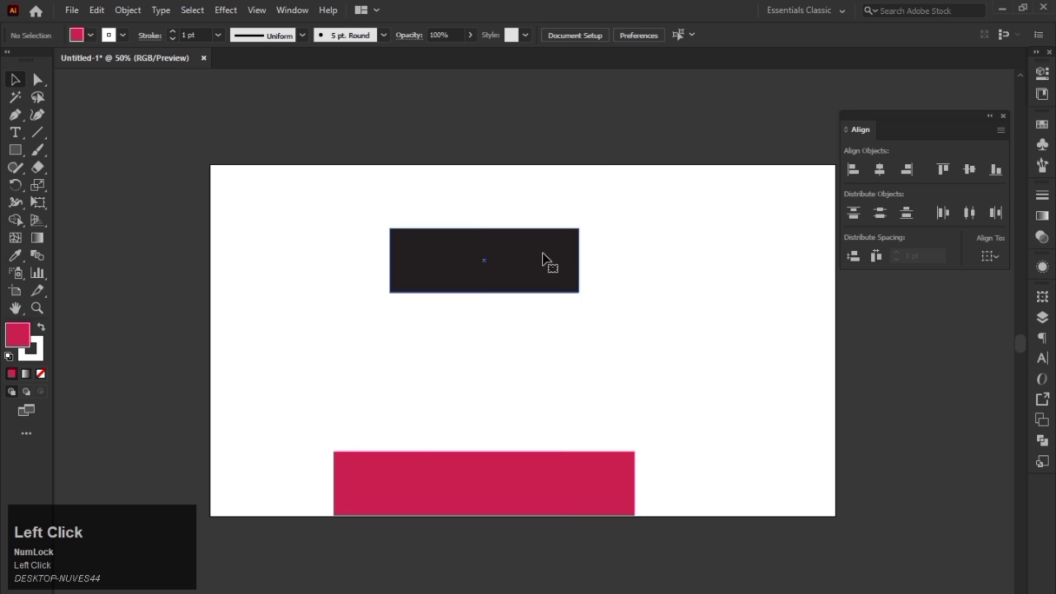
Try aligning the black and crimson bars to each other by their vertical centers, undo the alignment, and deselect them.
{"action": "left_click", "coordinate": [547, 262]}
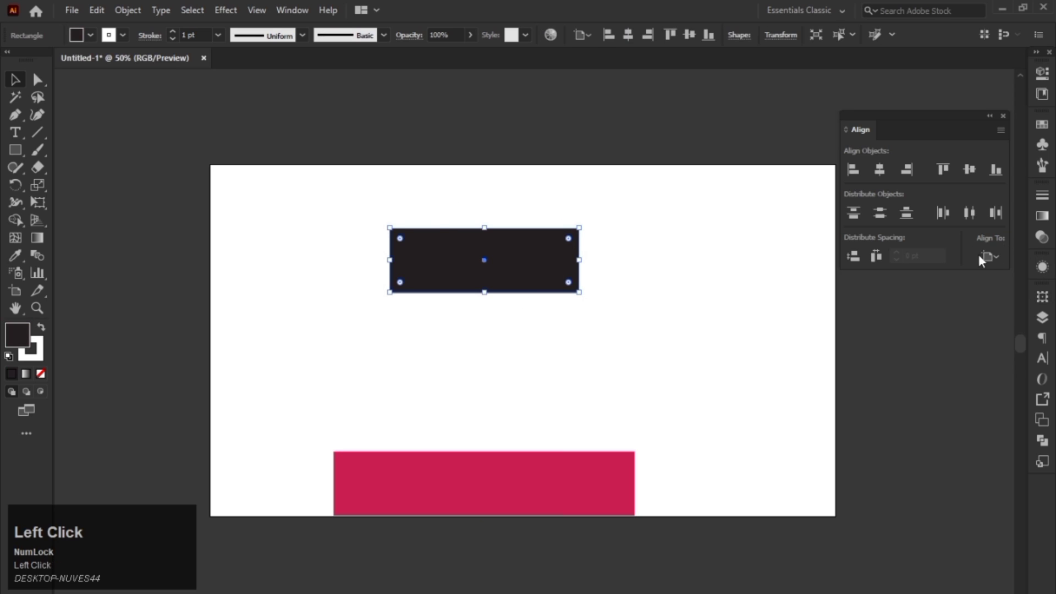
{"action": "left_click", "coordinate": [603, 457], "text": "shift"}
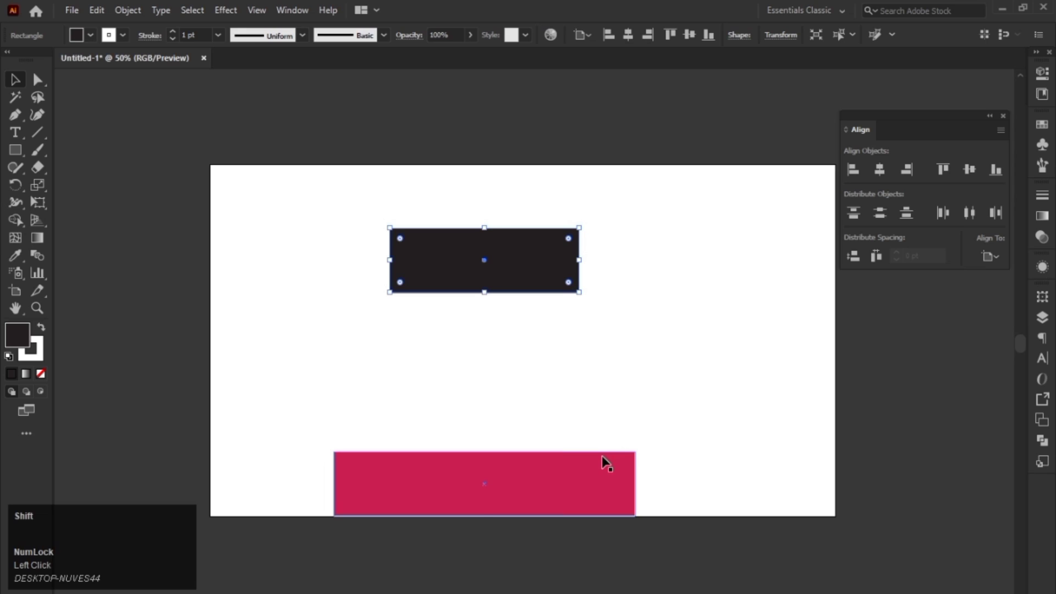
{"action": "left_click", "coordinate": [602, 457], "text": "shift"}
{"action": "left_click", "coordinate": [999, 256]}
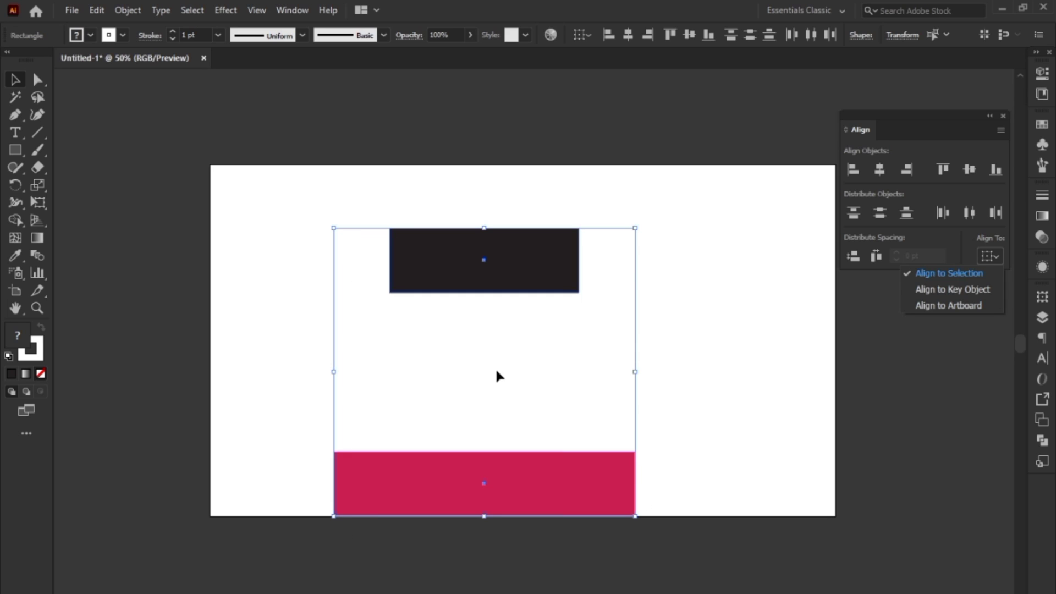
{"action": "left_click", "coordinate": [968, 179]}
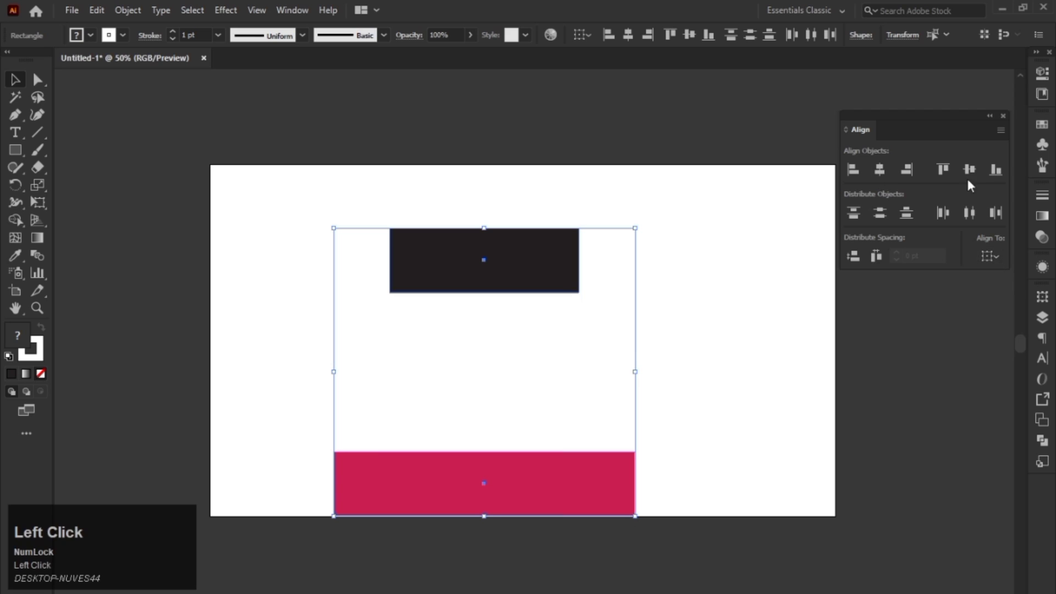
{"action": "left_click", "coordinate": [970, 170]}
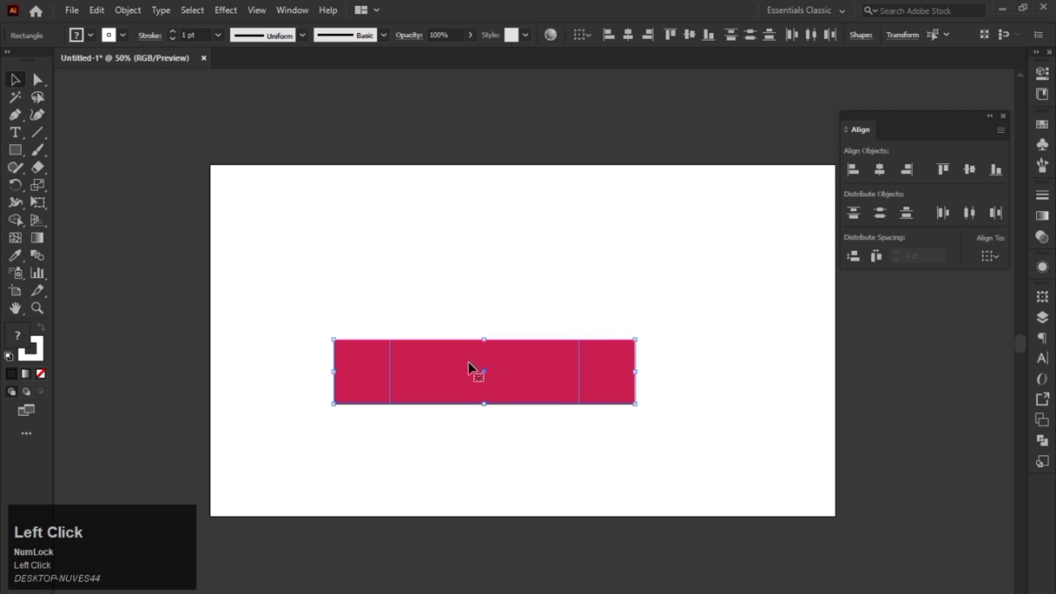
{"action": "key", "text": "ctrl+z"}
{"action": "left_click", "coordinate": [502, 351]}
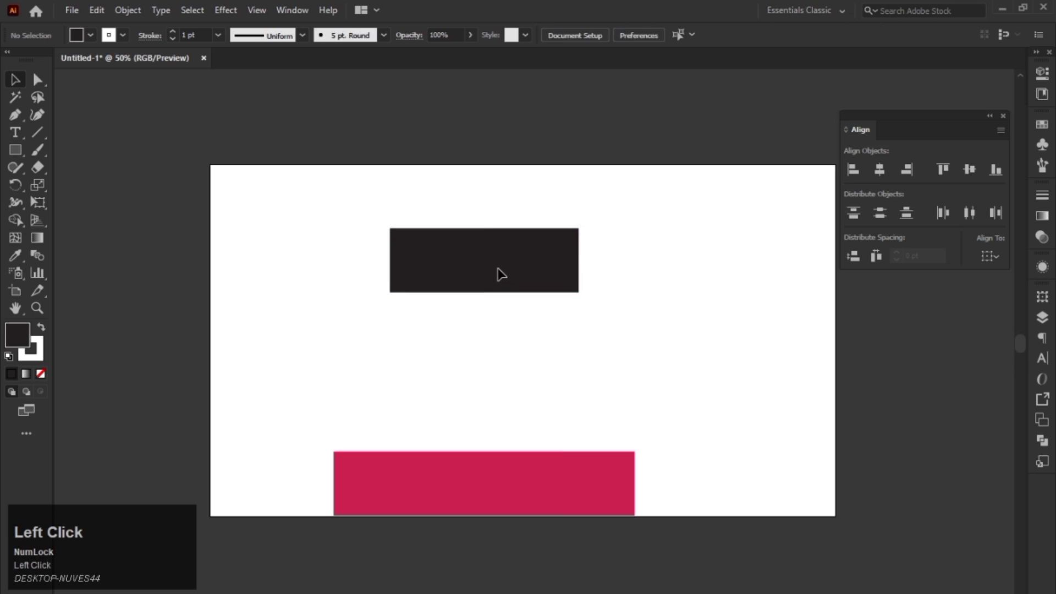
Bring the black bar to the front of the stacking order.
{"action": "left_click", "coordinate": [500, 274]}
{"action": "key", "text": "ctrl+shift+bracketright"}
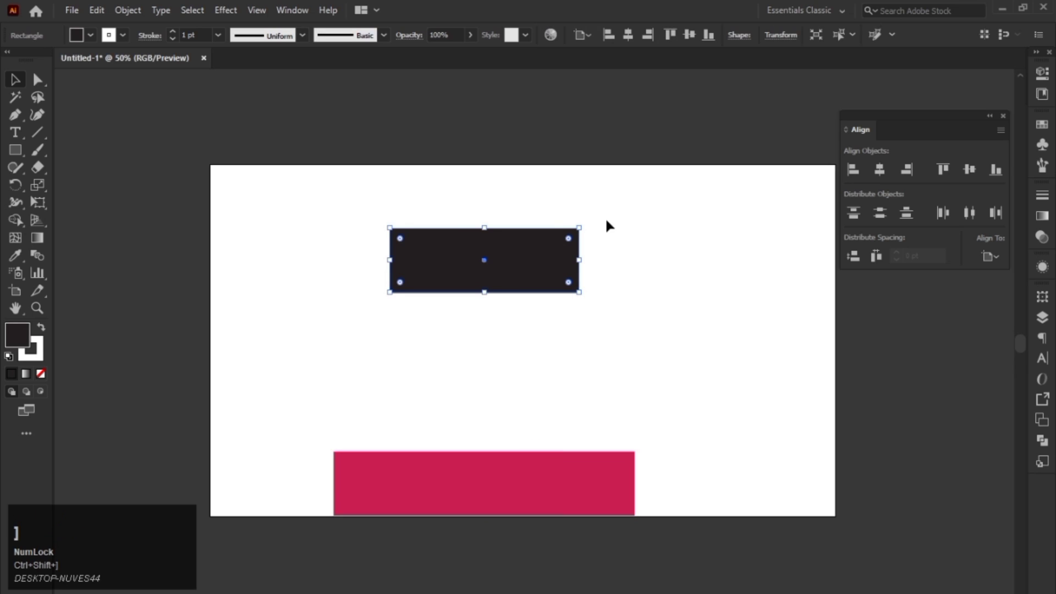
Center both bars on each other horizontally and vertically relative to the selection, and undo the vertical alignment.
{"action": "left_click_drag", "start_coordinate": [606, 221], "coordinate": [457, 312]}
{"action": "left_click", "coordinate": [464, 452], "text": "shift"}
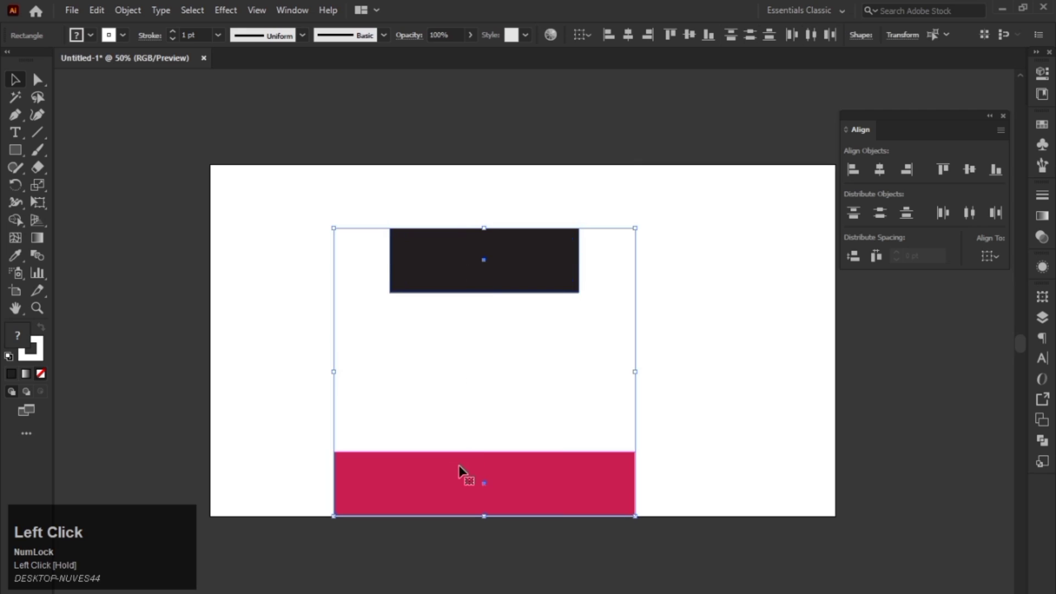
{"action": "left_click", "coordinate": [989, 257]}
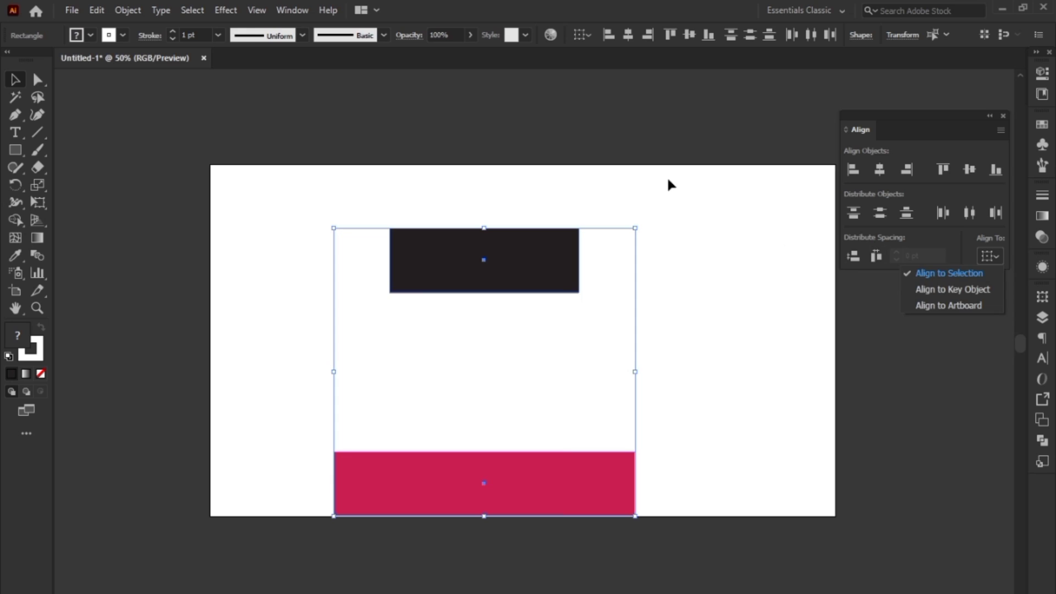
{"action": "left_click", "coordinate": [464, 398]}
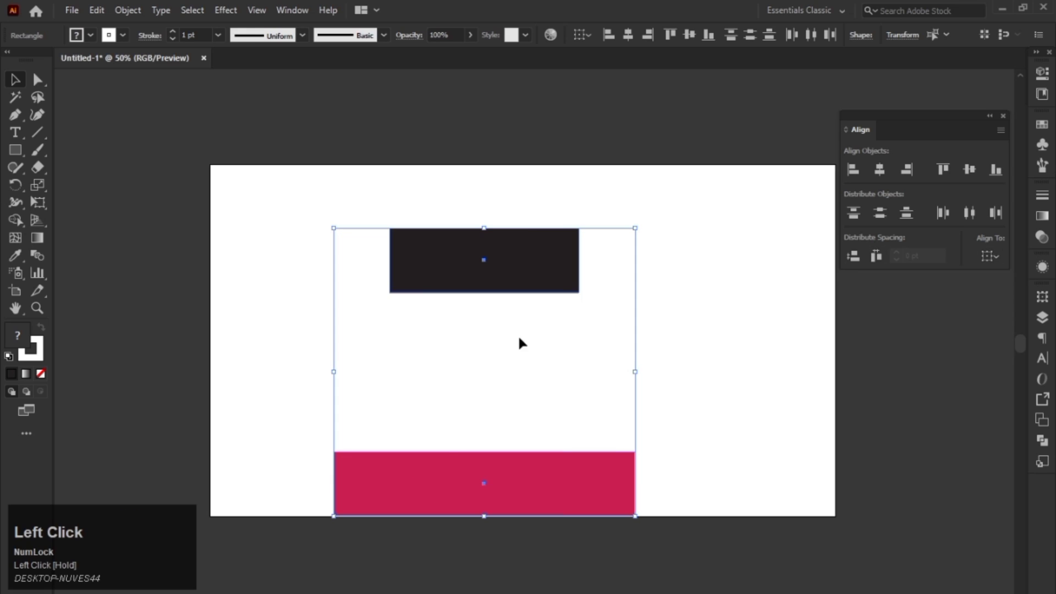
{"action": "left_click", "coordinate": [880, 169]}
{"action": "left_click", "coordinate": [969, 170]}
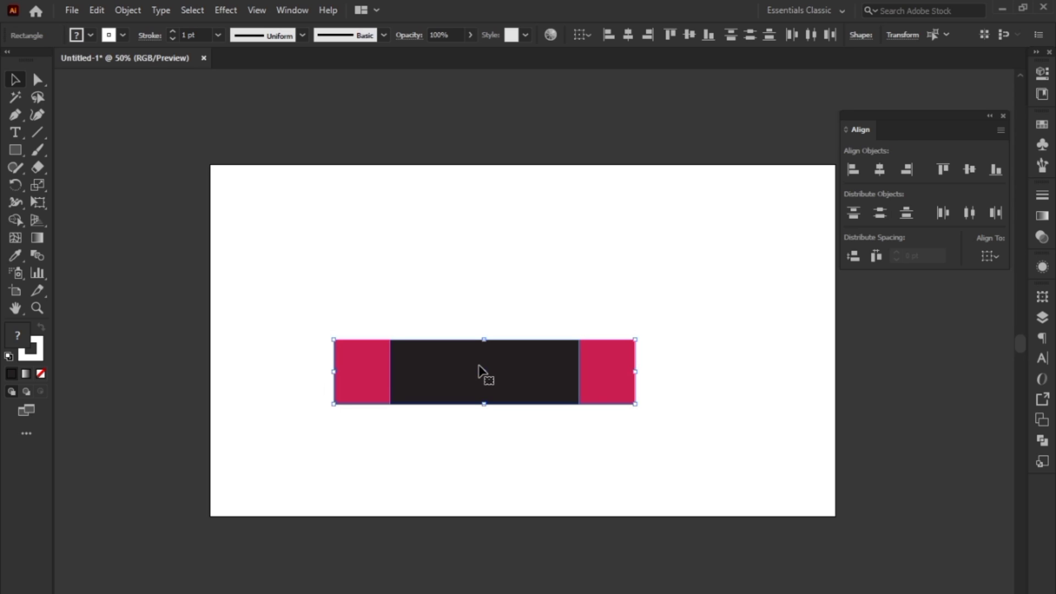
{"action": "key", "text": "ctrl+z"}
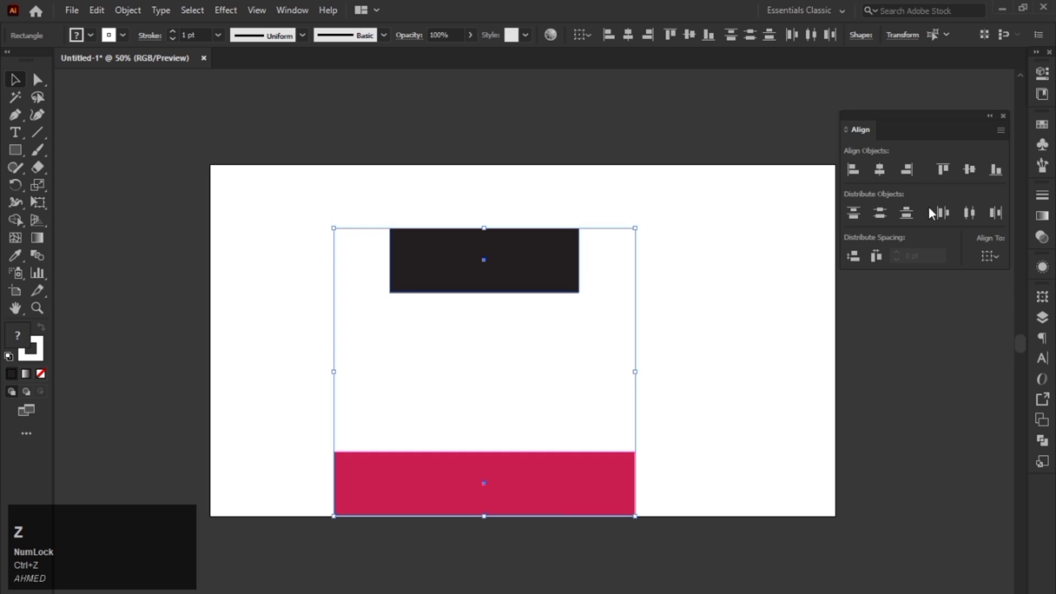
Align both bars to the artboard's left edge and move the crimson bar up close beneath the black bar.
{"action": "left_click", "coordinate": [994, 257]}
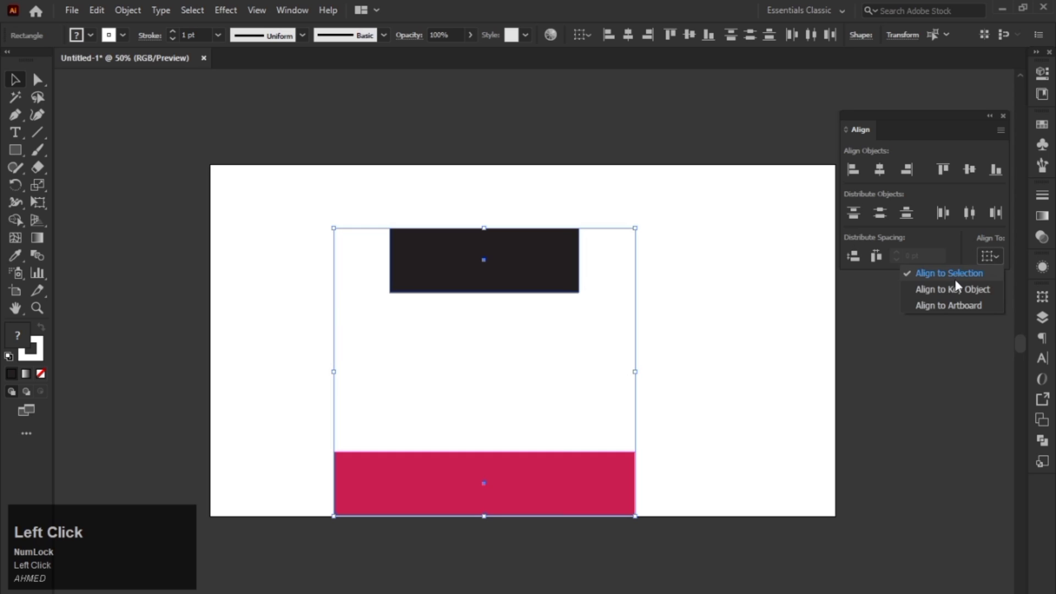
{"action": "left_click", "coordinate": [918, 307]}
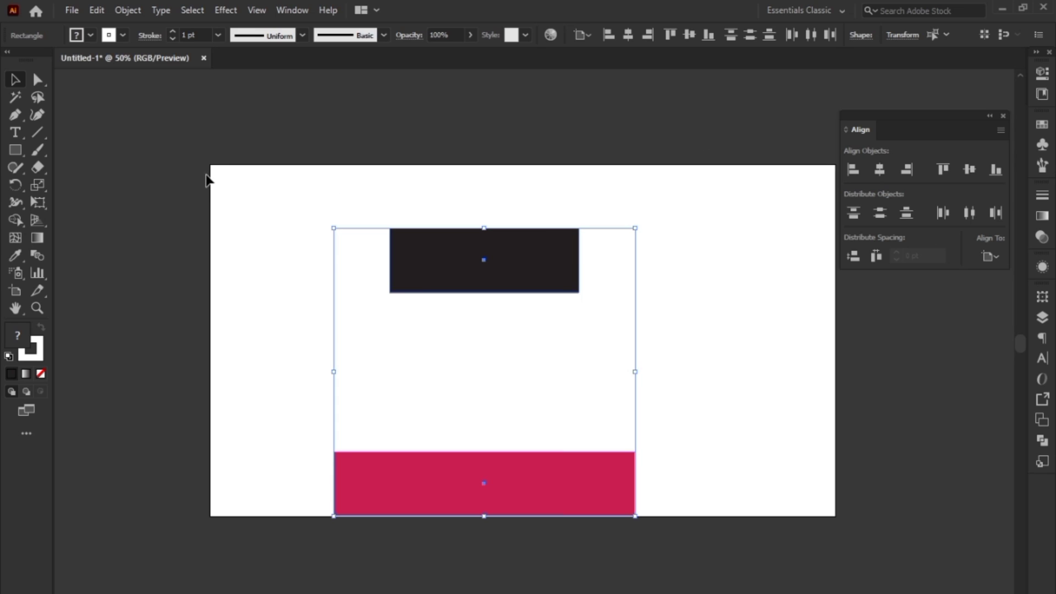
{"action": "left_click", "coordinate": [853, 170]}
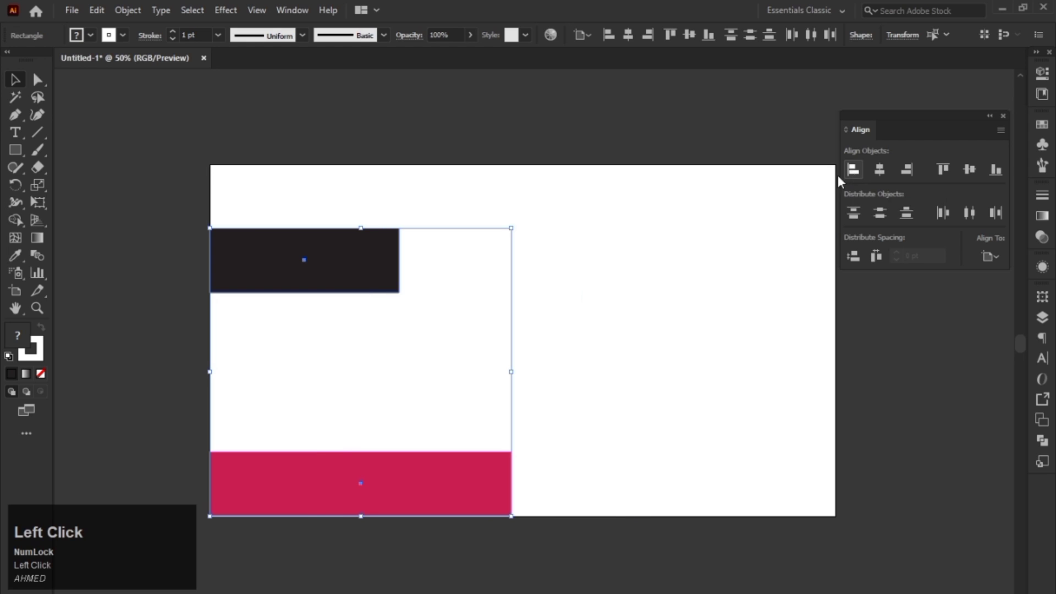
{"action": "left_click", "coordinate": [314, 363]}
{"action": "left_click_drag", "start_coordinate": [324, 479], "coordinate": [334, 425]}
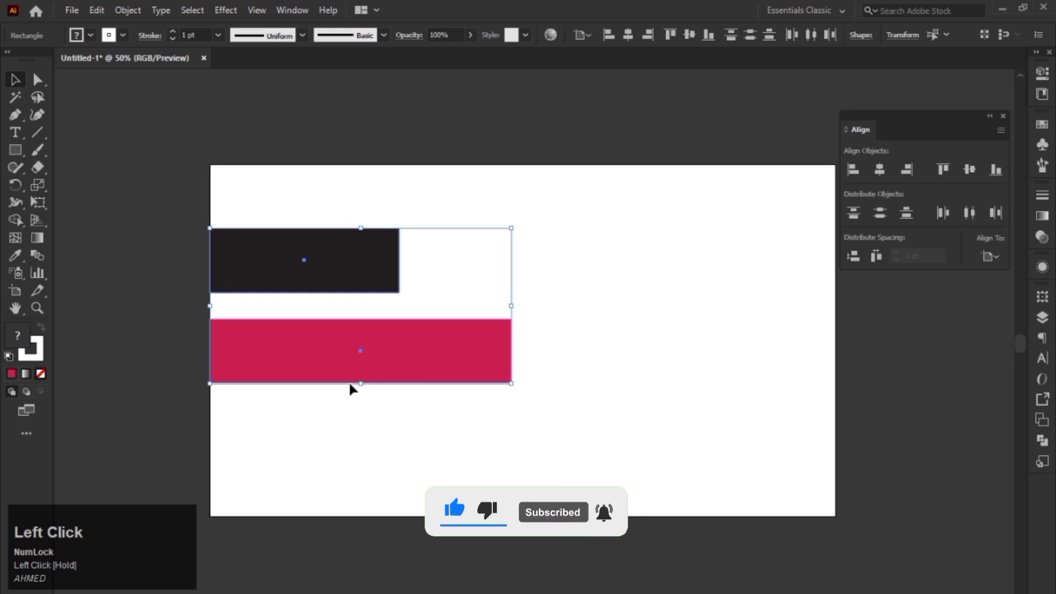
Align both bars to the artboard's horizontal center and to its right edge, and undo the last alignment.
{"action": "left_click", "coordinate": [881, 171]}
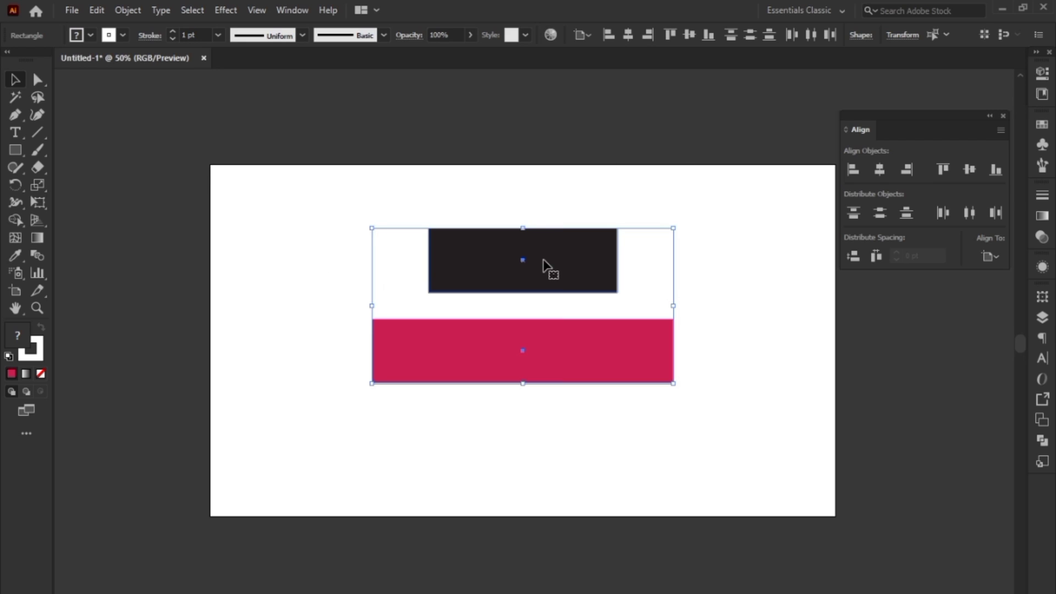
{"action": "left_click", "coordinate": [907, 170]}
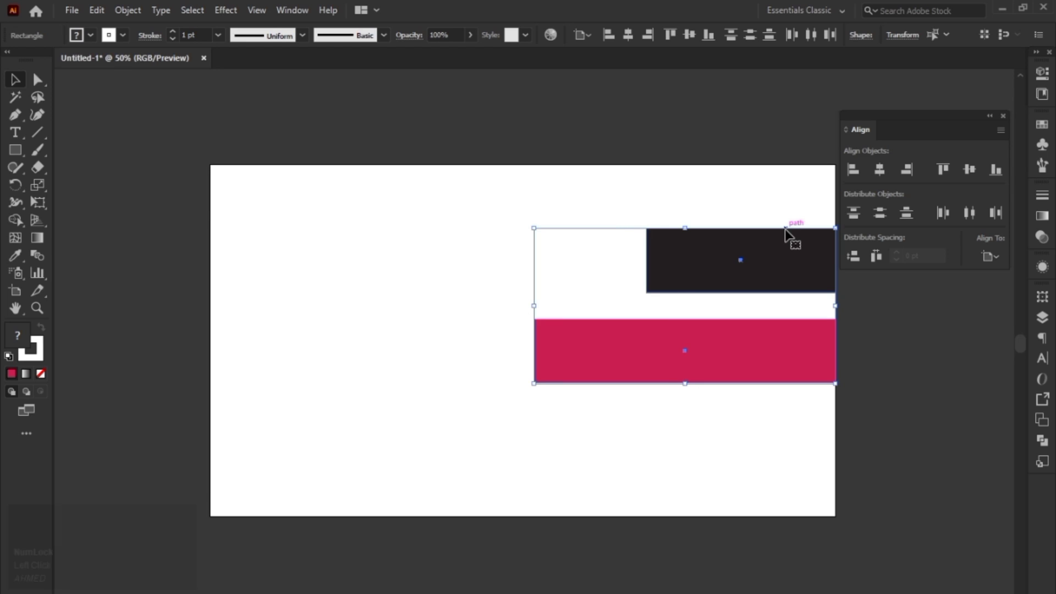
{"action": "key", "text": "ctrl+z"}
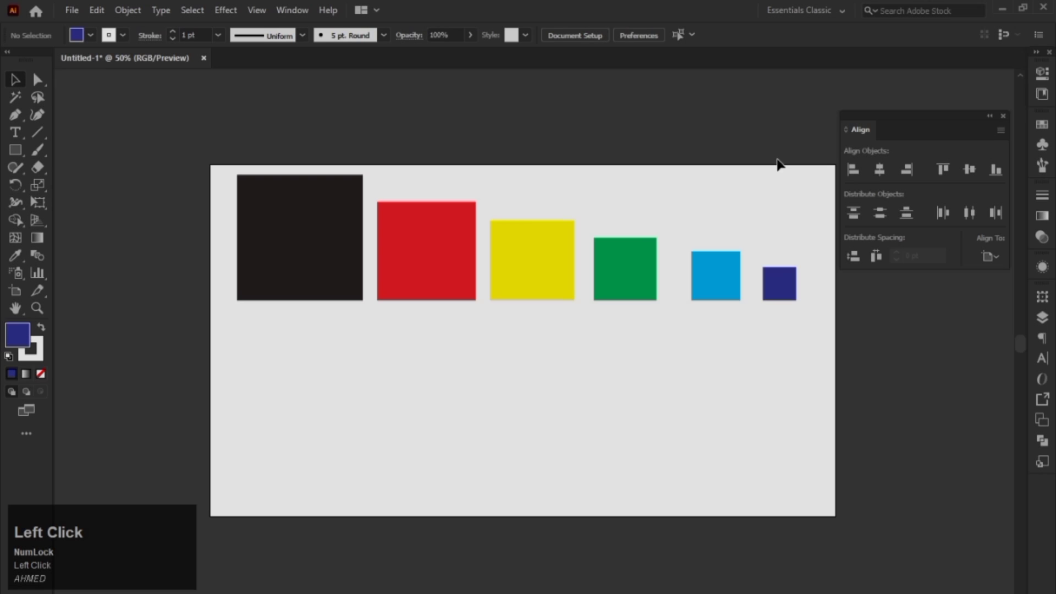
{"action": "left_click_drag", "start_coordinate": [792, 145], "coordinate": [470, 308]}
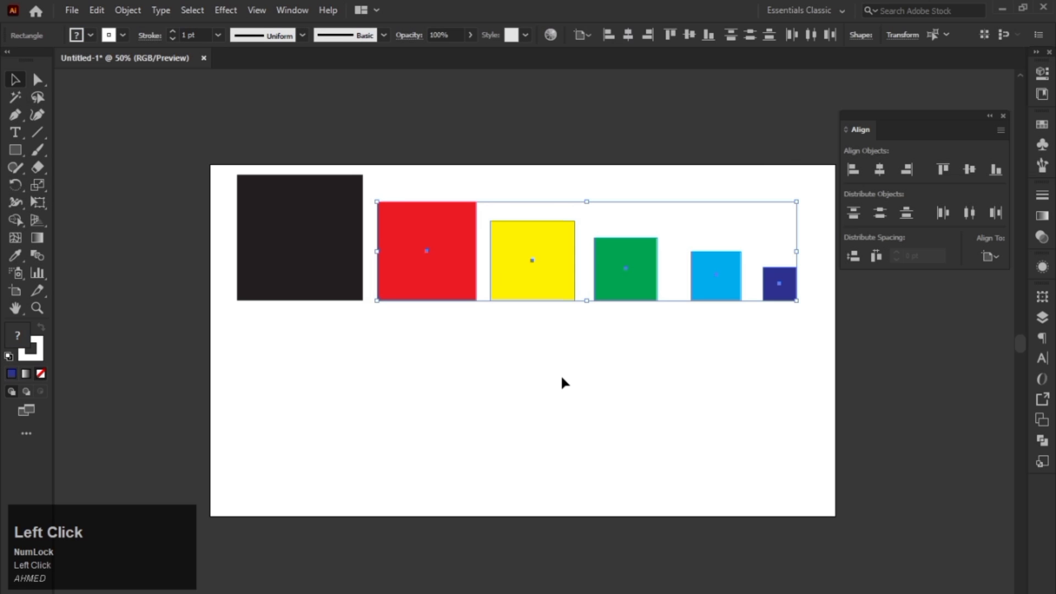
{"action": "left_click", "coordinate": [561, 377]}
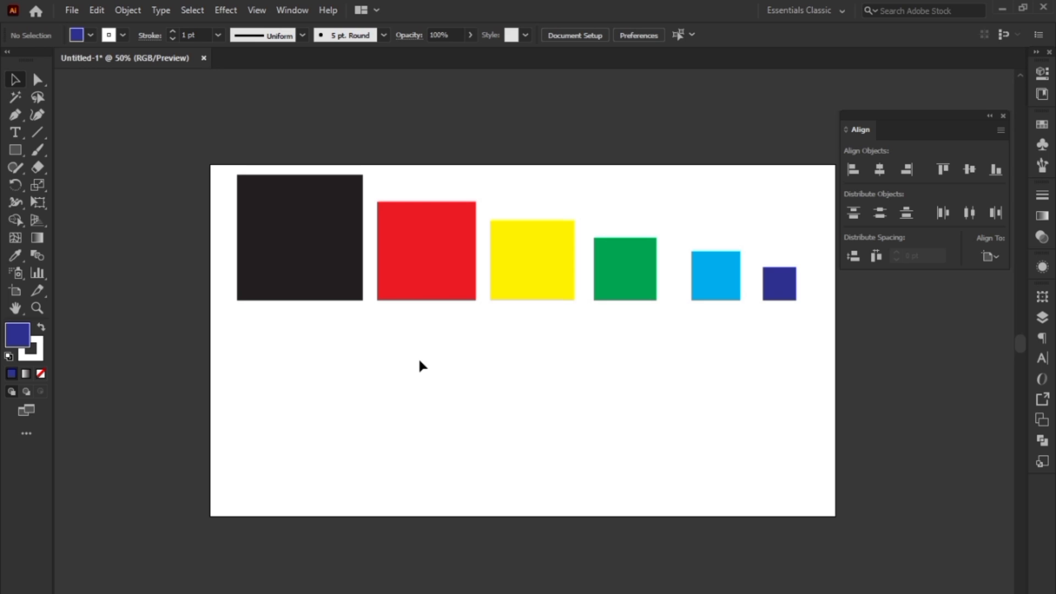
{"action": "left_click", "coordinate": [436, 356]}
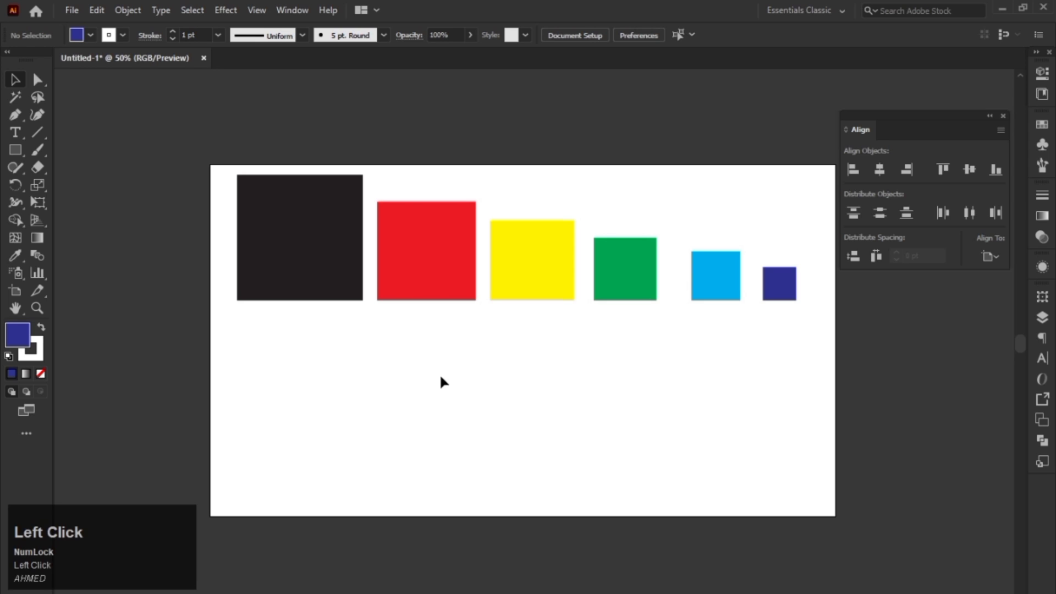
Select all six colored squares and set their alignment reference to Align to Selection.
{"action": "left_click_drag", "start_coordinate": [801, 142], "coordinate": [308, 282]}
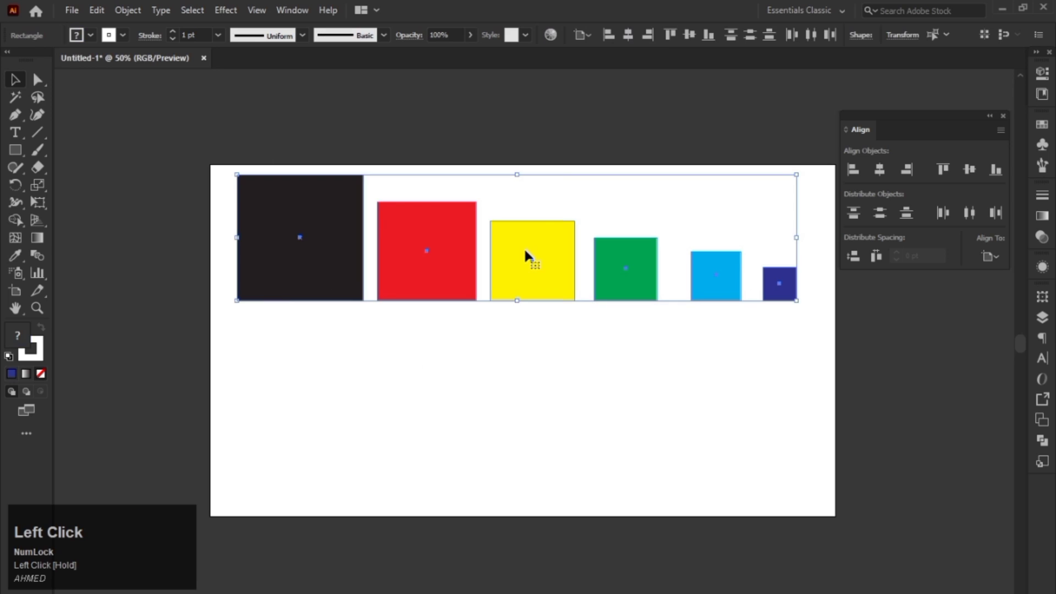
{"action": "left_click", "coordinate": [991, 256]}
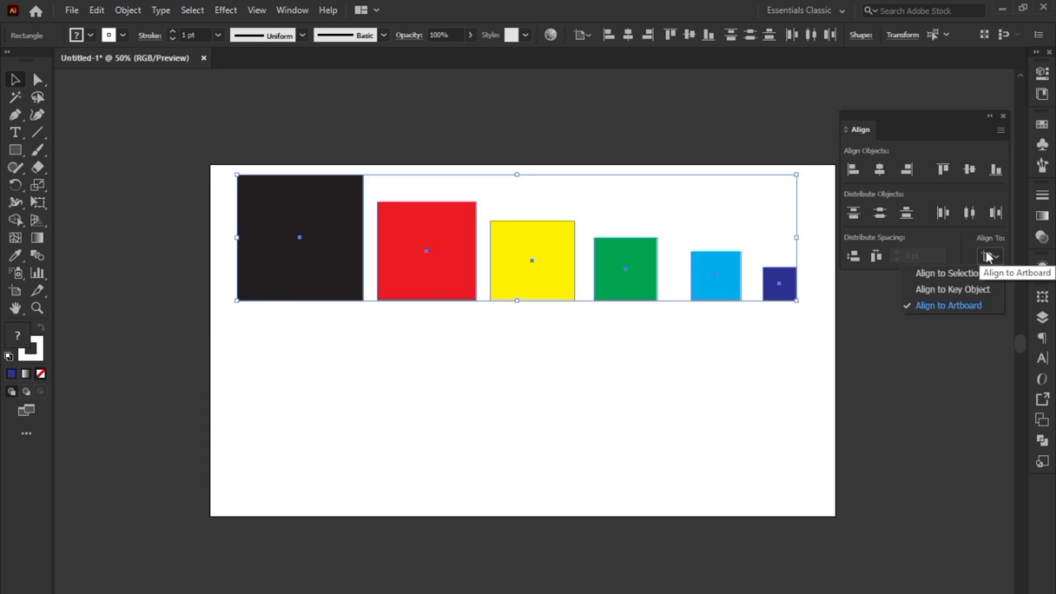
{"action": "left_click", "coordinate": [988, 284]}
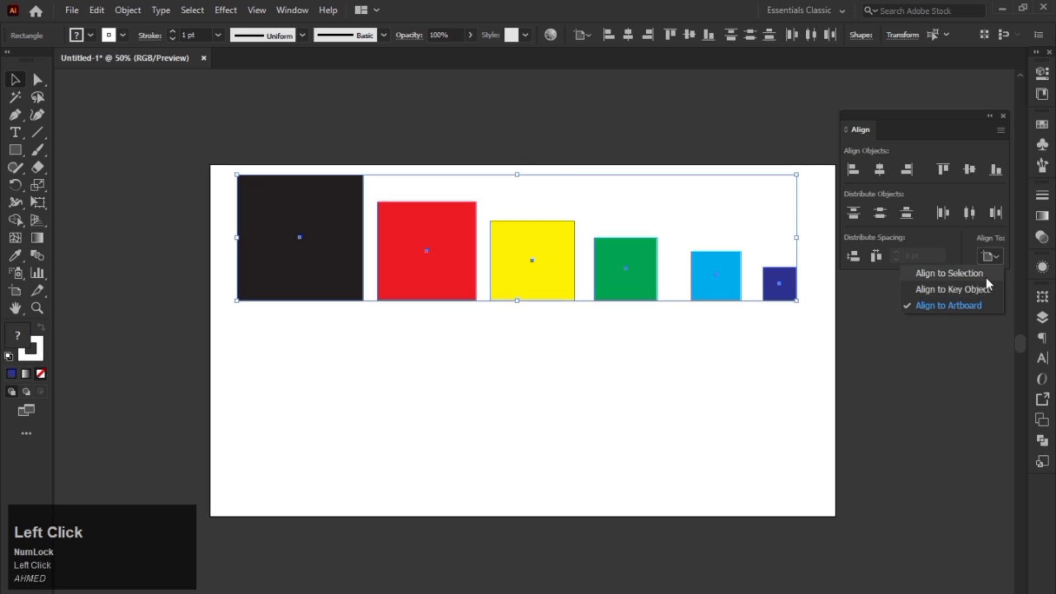
{"action": "left_click", "coordinate": [987, 279]}
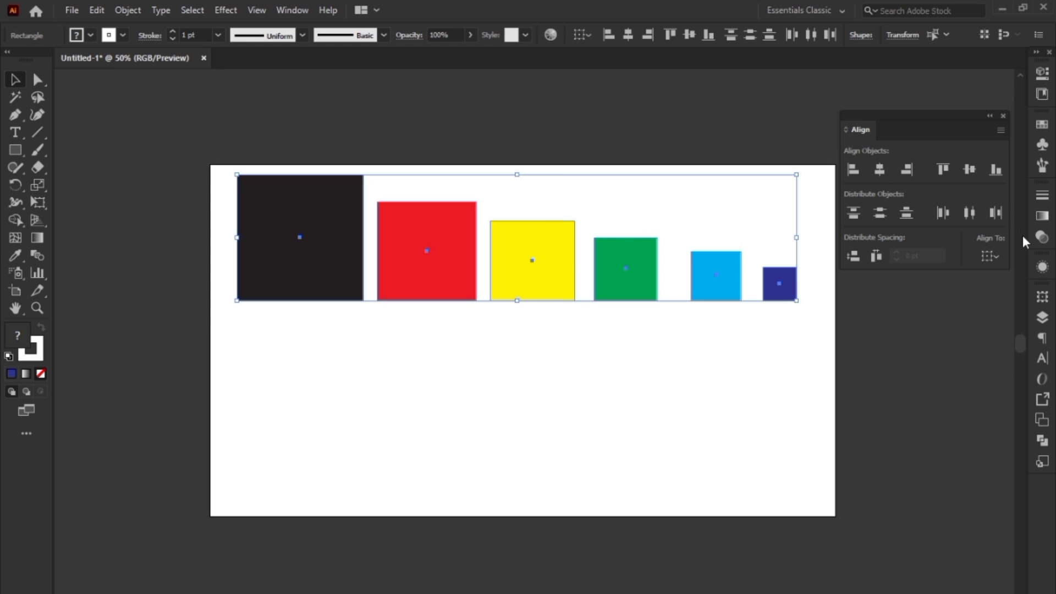
Make the red square the key object, and clear that choice by deselecting and reselecting all six squares.
{"action": "left_click", "coordinate": [467, 249]}
{"action": "left_click", "coordinate": [752, 358]}
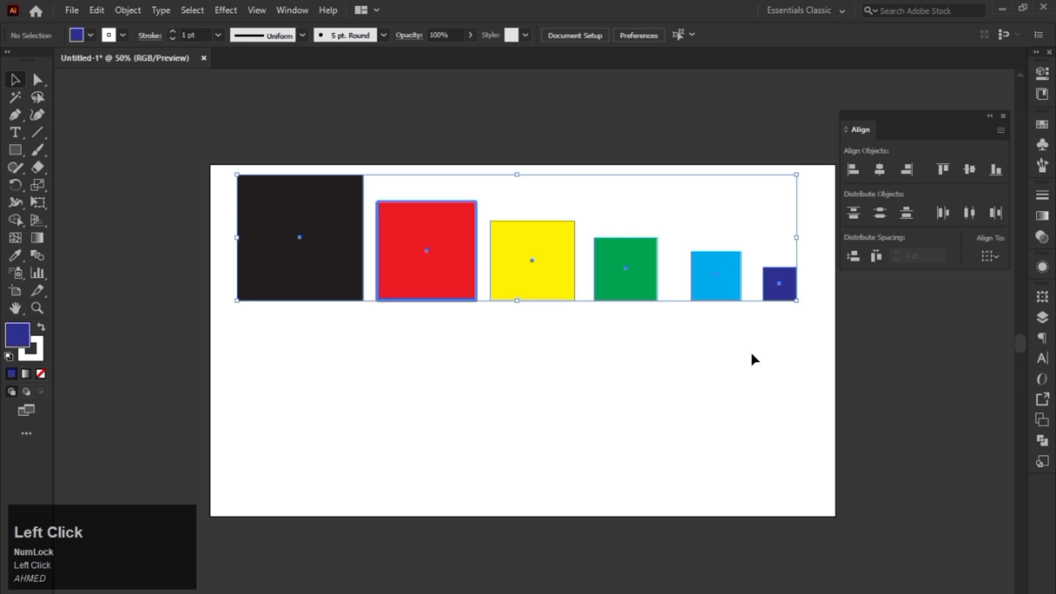
{"action": "left_click_drag", "start_coordinate": [807, 330], "coordinate": [181, 172]}
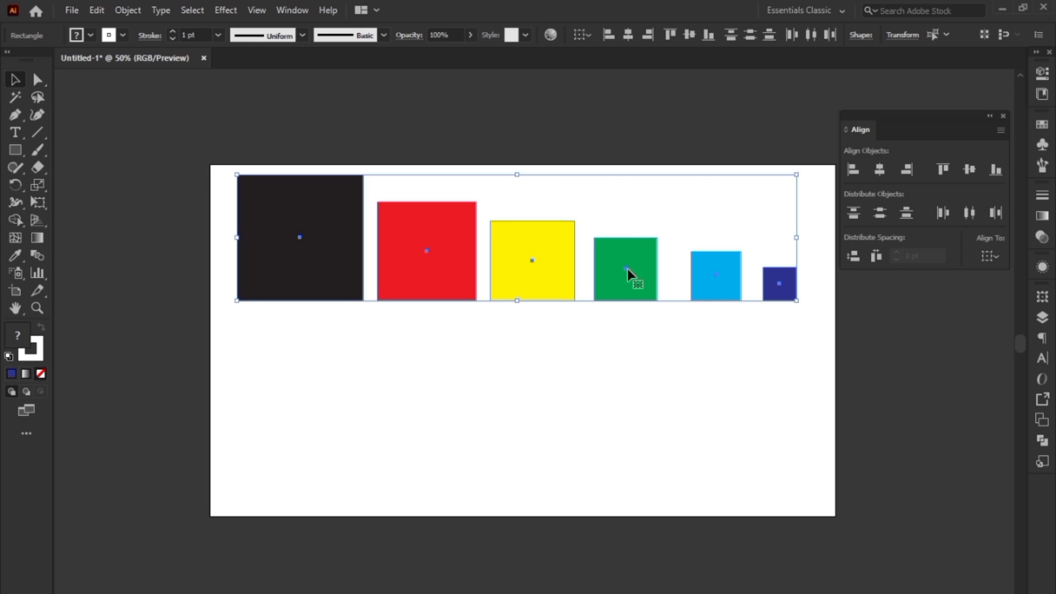
Select all six squares and make the yellow square the key object for alignment.
{"action": "left_click_drag", "start_coordinate": [818, 430], "coordinate": [217, 186]}
{"action": "left_click", "coordinate": [547, 246]}
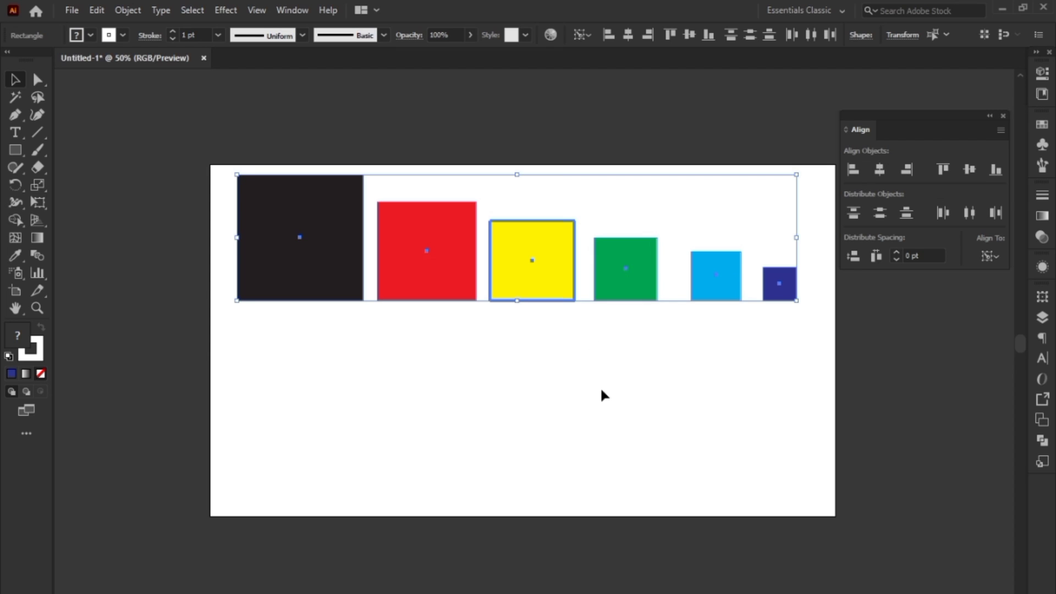
{"action": "left_click", "coordinate": [747, 387]}
{"action": "left_click_drag", "start_coordinate": [770, 350], "coordinate": [309, 213]}
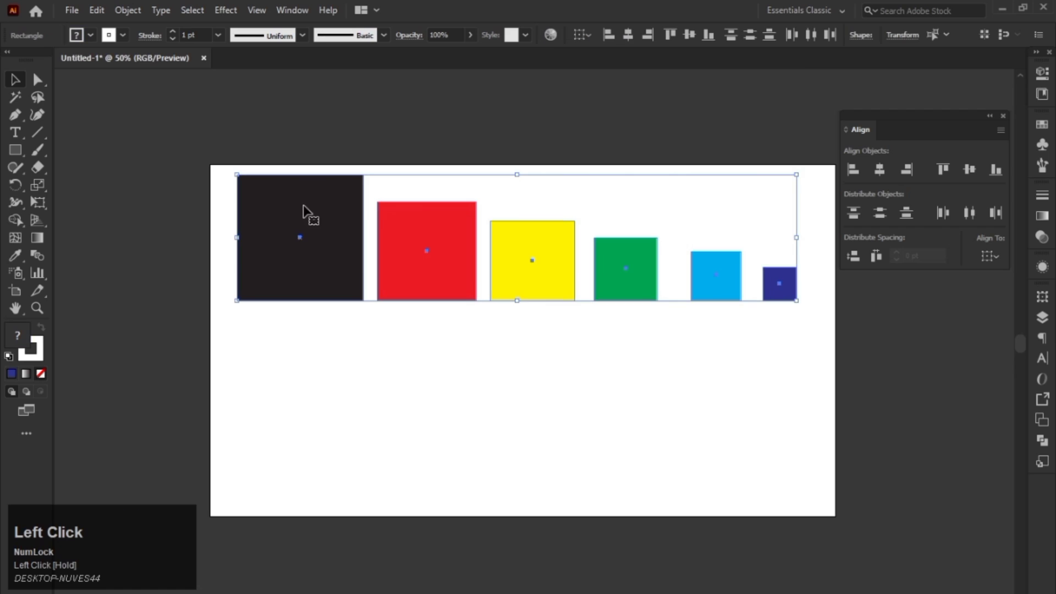
{"action": "left_click", "coordinate": [570, 251]}
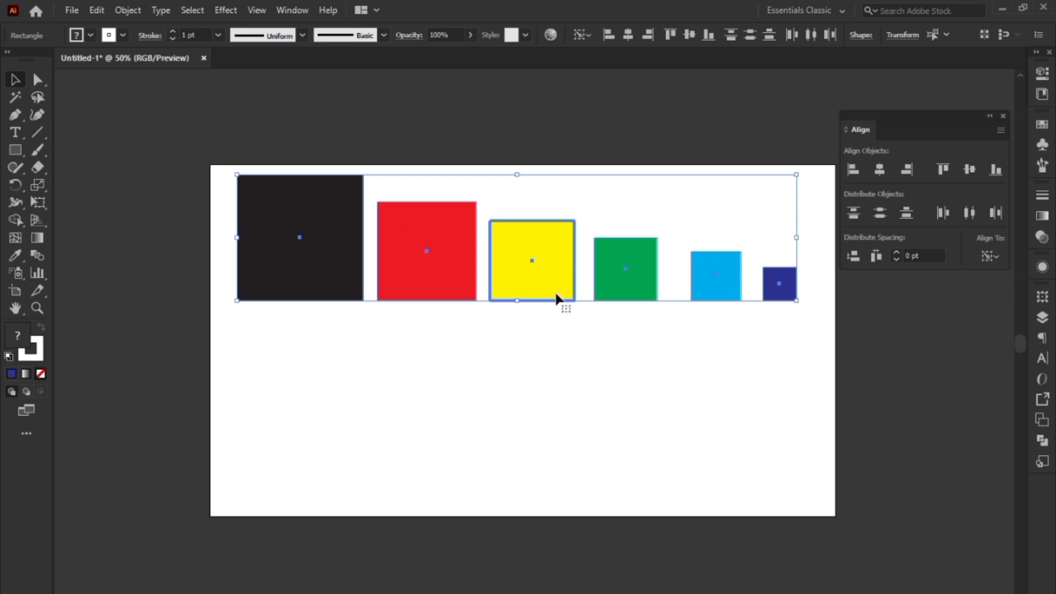
Align the six squares to the yellow key square by horizontal and vertical centers, and clear the selection.
{"action": "left_click", "coordinate": [880, 174]}
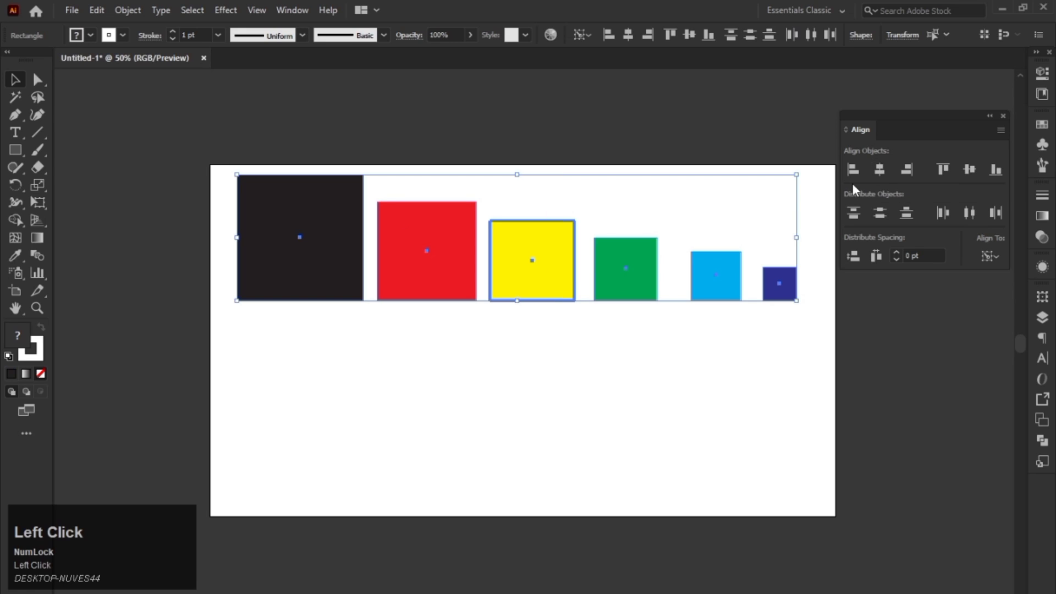
{"action": "left_click", "coordinate": [880, 170]}
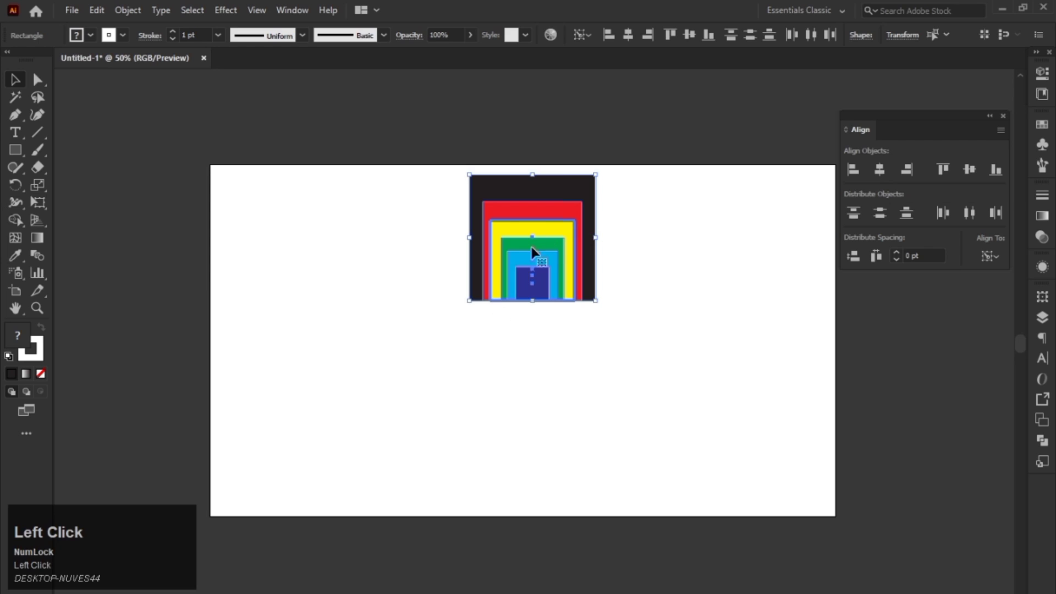
{"action": "left_click", "coordinate": [975, 173]}
{"action": "left_click", "coordinate": [650, 289]}
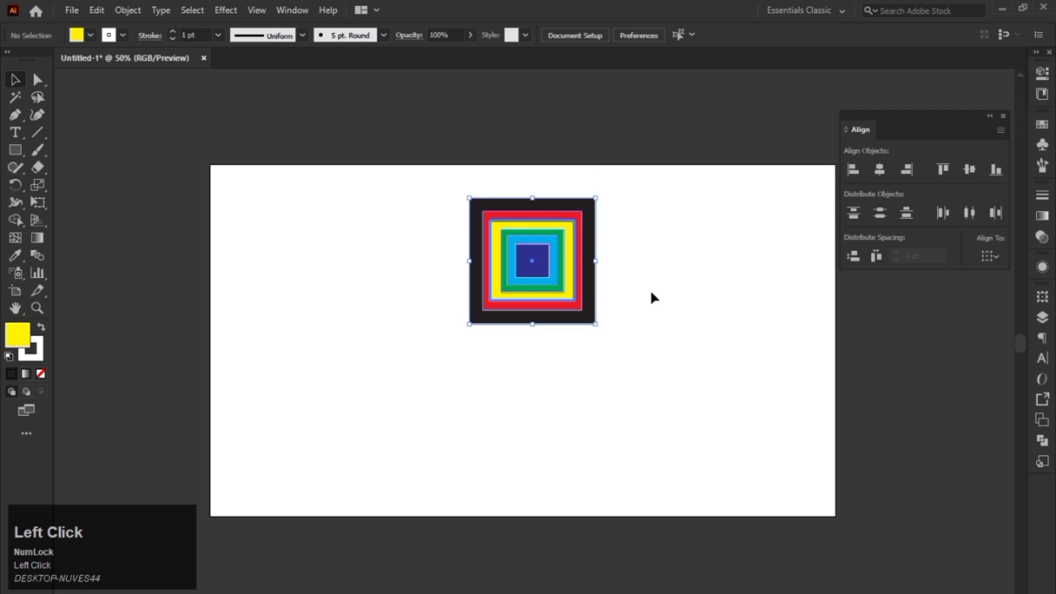
{"action": "left_click", "coordinate": [561, 228]}
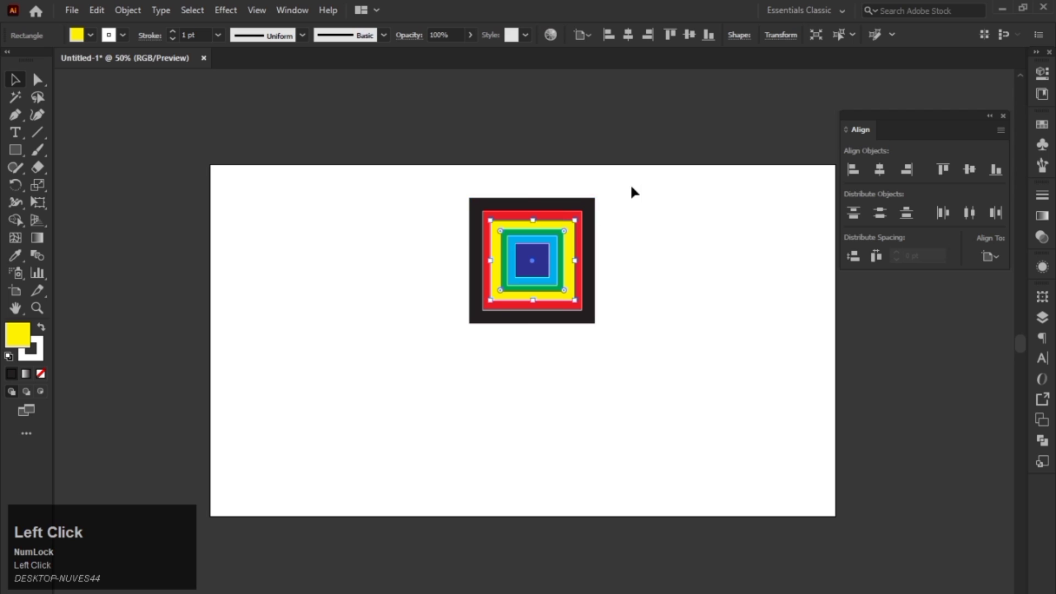
{"action": "left_click_drag", "start_coordinate": [633, 190], "coordinate": [391, 427]}
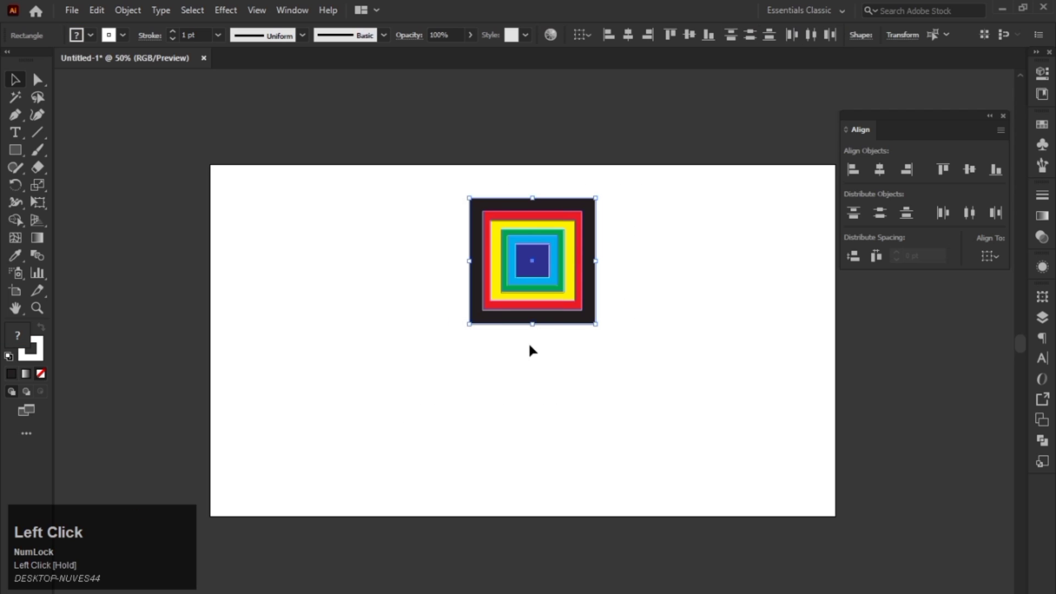
{"action": "left_click", "coordinate": [533, 373]}
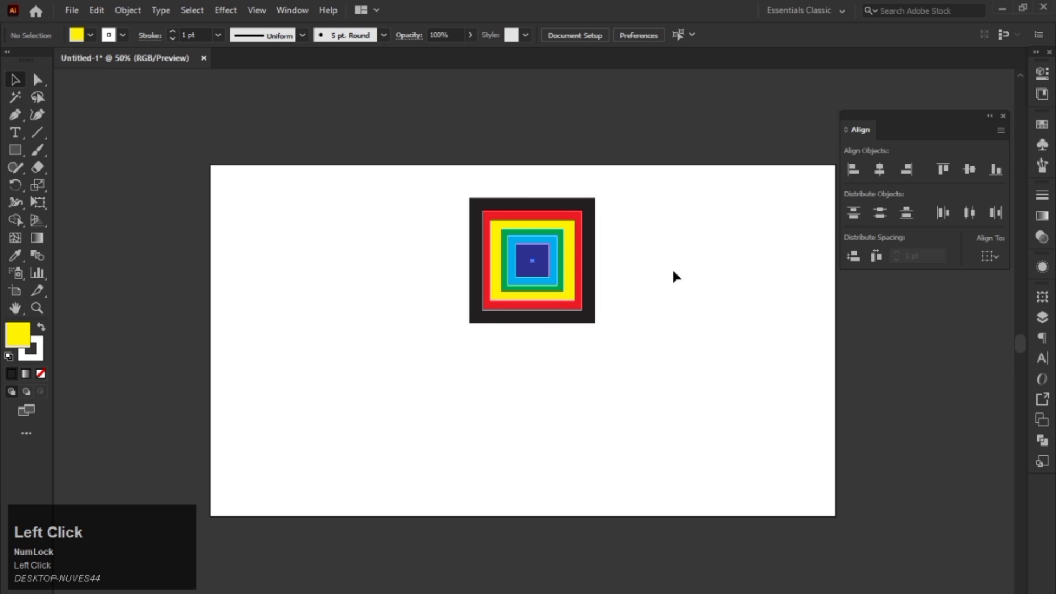
Pull the six stacked squares apart and scatter them across the artboard.
{"action": "left_click_drag", "start_coordinate": [531, 267], "coordinate": [333, 310]}
{"action": "left_click", "coordinate": [650, 241]}
{"action": "left_click_drag", "start_coordinate": [533, 261], "coordinate": [533, 298]}
{"action": "left_click_drag", "start_coordinate": [619, 355], "coordinate": [721, 390]}
{"action": "left_click_drag", "start_coordinate": [532, 260], "coordinate": [403, 422]}
{"action": "left_click_drag", "start_coordinate": [505, 280], "coordinate": [561, 243]}
{"action": "left_click_drag", "start_coordinate": [586, 234], "coordinate": [641, 283]}
Select all six scattered squares, choose Align to Selection as the alignment reference, and clear the selection.
{"action": "left_click_drag", "start_coordinate": [316, 145], "coordinate": [760, 448]}
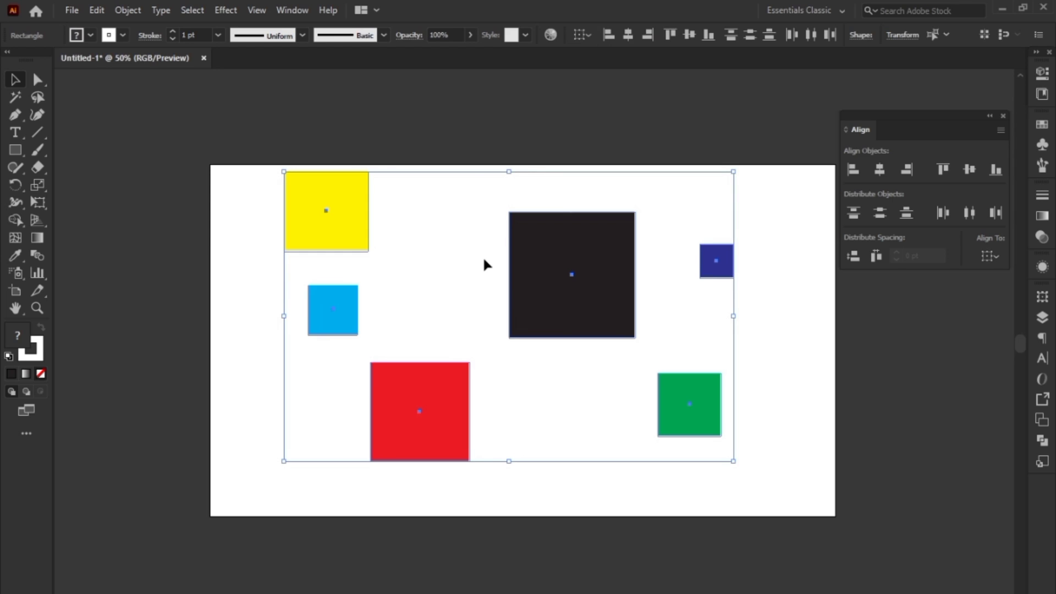
{"action": "left_click", "coordinate": [994, 252]}
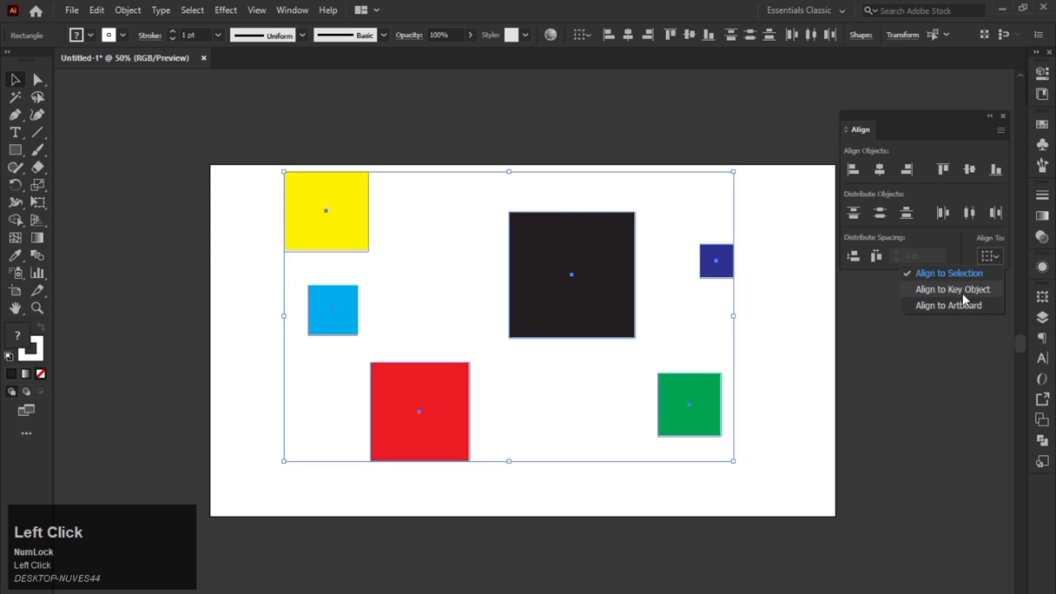
{"action": "left_click", "coordinate": [987, 273]}
{"action": "left_click", "coordinate": [751, 237]}
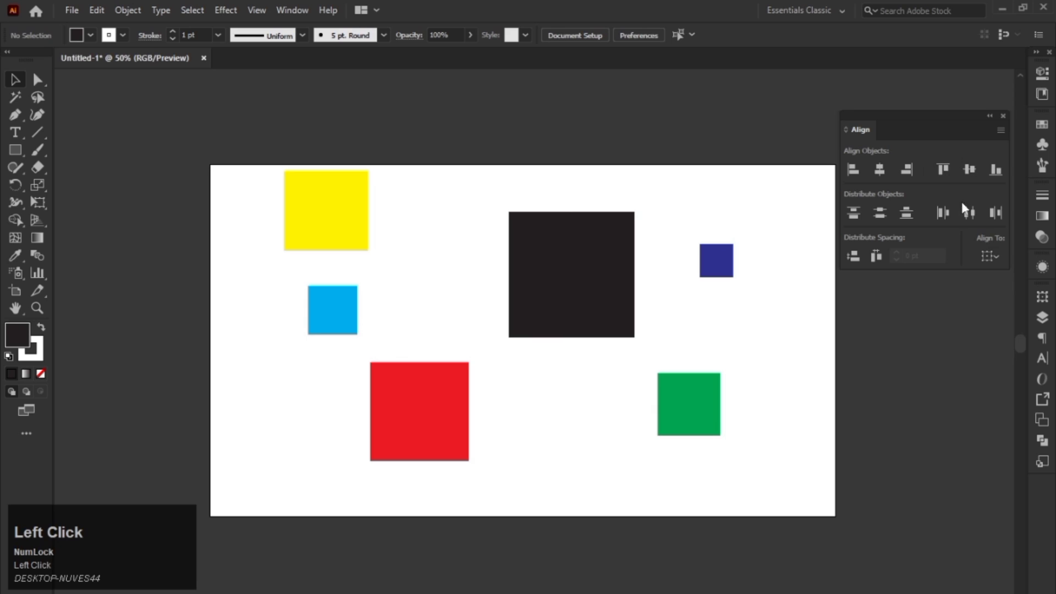
{"action": "left_click", "coordinate": [996, 256]}
{"action": "left_click", "coordinate": [990, 256]}
Make the red square the key object for all six squares and align them to it by horizontal and vertical centers.
{"action": "left_click_drag", "start_coordinate": [736, 126], "coordinate": [326, 448]}
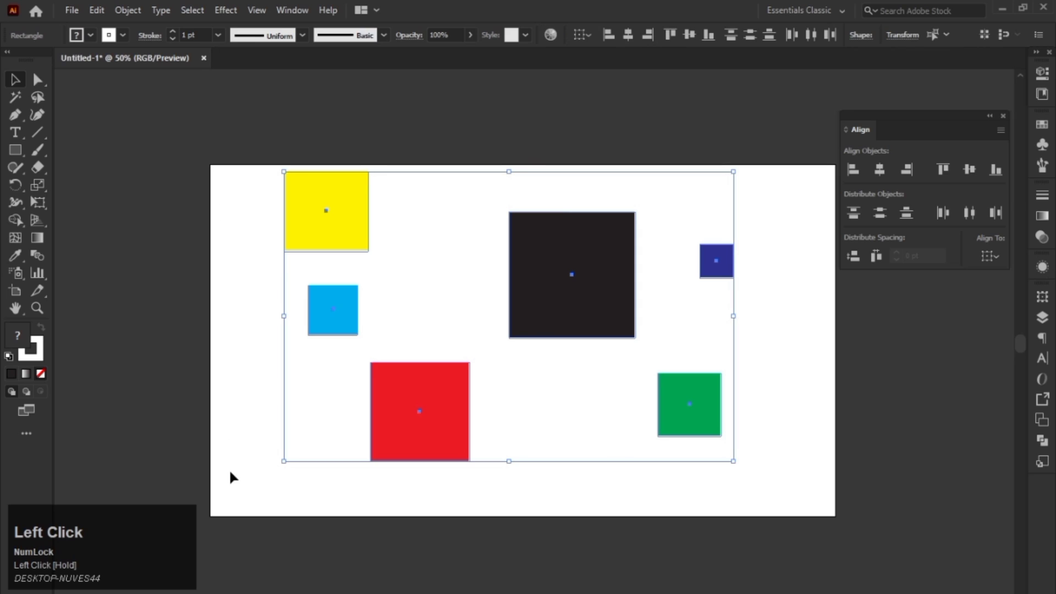
{"action": "left_click_drag", "start_coordinate": [220, 147], "coordinate": [782, 464]}
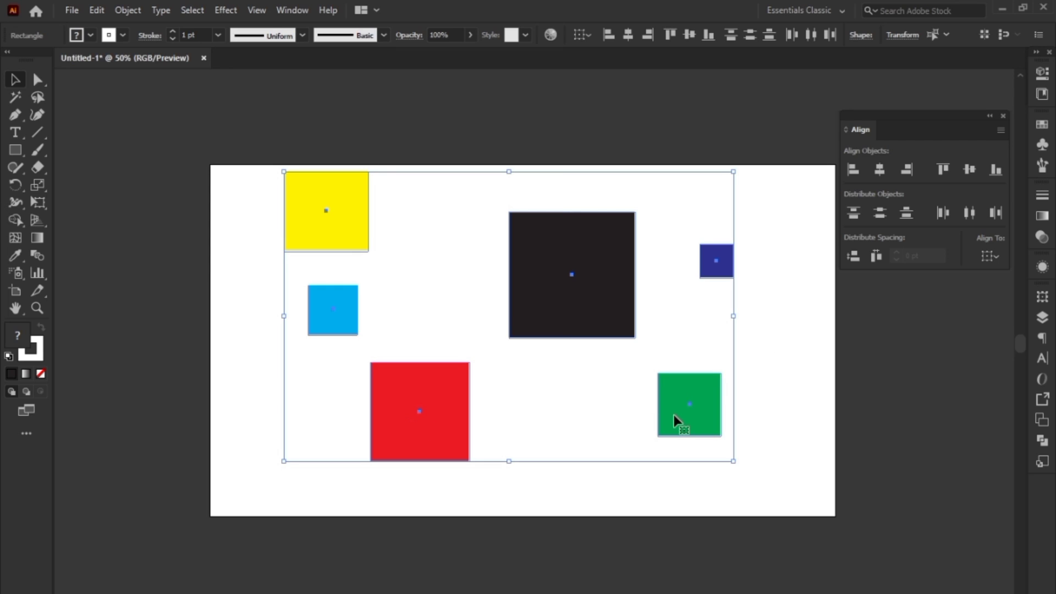
{"action": "left_click", "coordinate": [438, 404]}
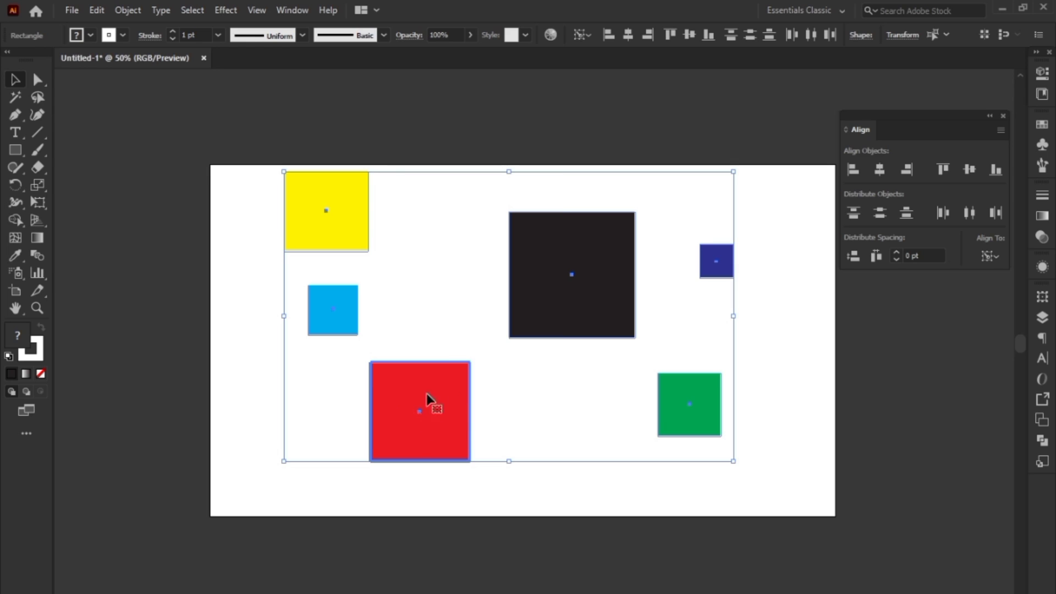
{"action": "left_click", "coordinate": [880, 172]}
{"action": "left_click", "coordinate": [971, 173]}
{"action": "left_click", "coordinate": [680, 221]}
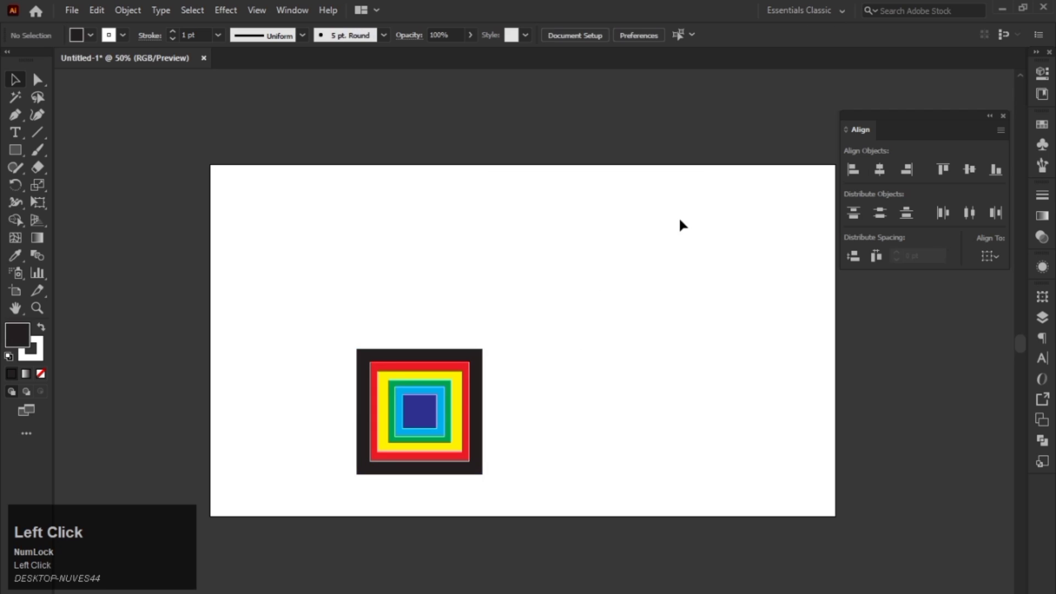
{"action": "left_click", "coordinate": [422, 366]}
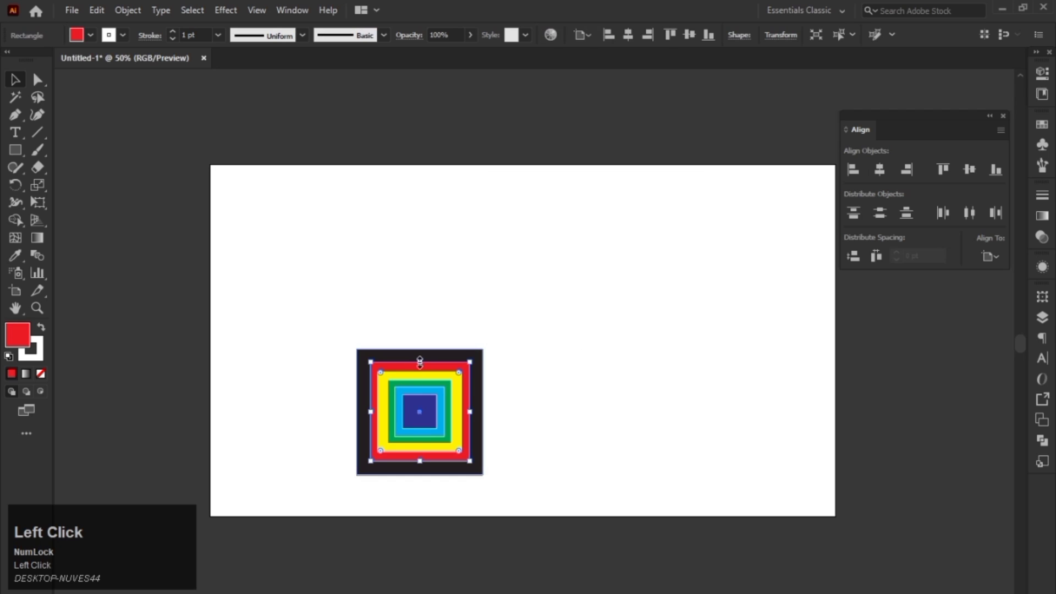
{"action": "left_click_drag", "start_coordinate": [537, 283], "coordinate": [299, 484]}
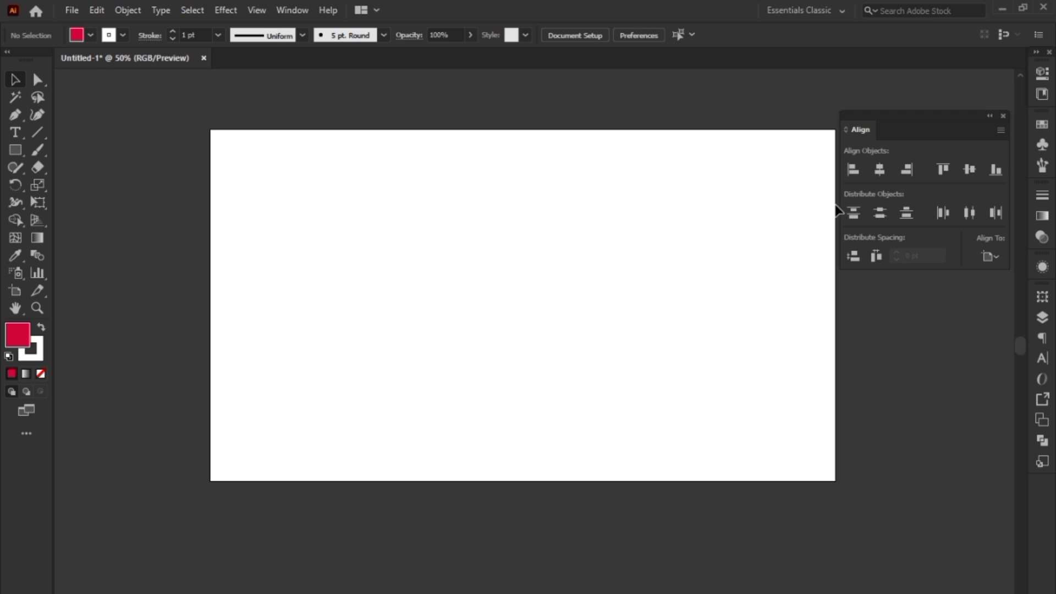
Draw a crimson square near the artboard's upper-left corner and duplicate it into an evenly spaced row of five.
{"action": "left_click", "coordinate": [14, 150]}
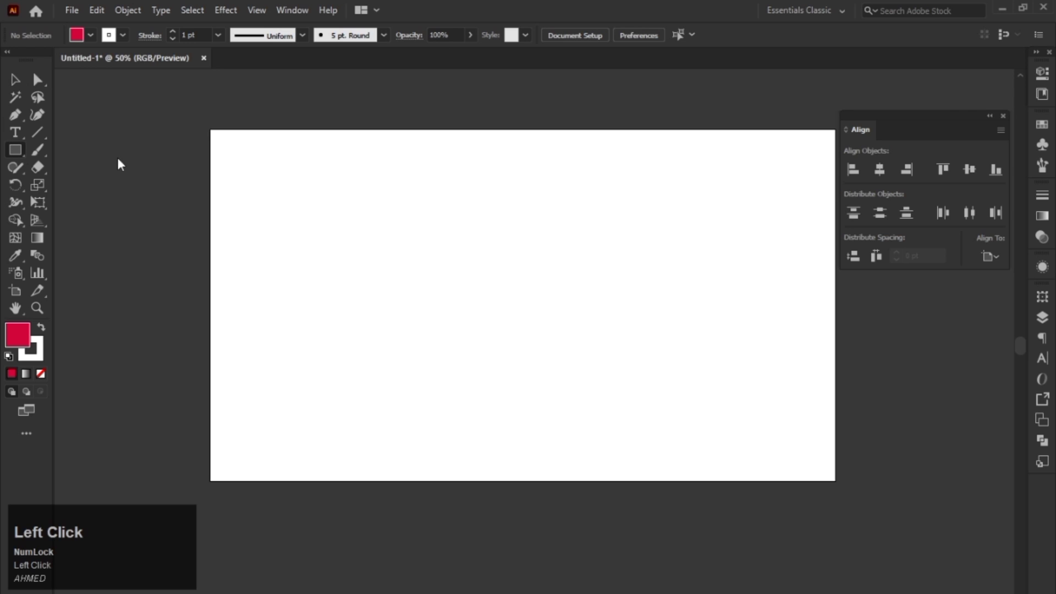
{"action": "mouse_move", "coordinate": [240, 154]}
{"action": "left_mouse_down"}
{"action": "mouse_move", "coordinate": [298, 215]}
{"action": "mouse_move", "coordinate": [344, 189]}
{"action": "left_mouse_up"}
{"action": "left_click", "coordinate": [15, 79]}
{"action": "key", "text": "ctrl+d"}
{"action": "key", "text": "ctrl+d"}
{"action": "key", "text": "ctrl+d"}
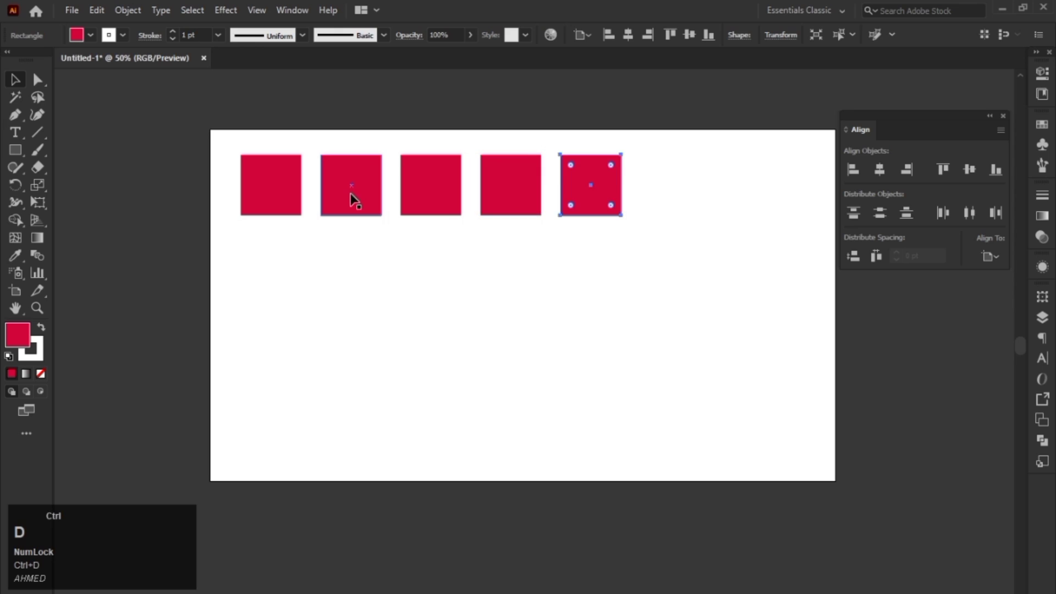
{"action": "left_click", "coordinate": [533, 332]}
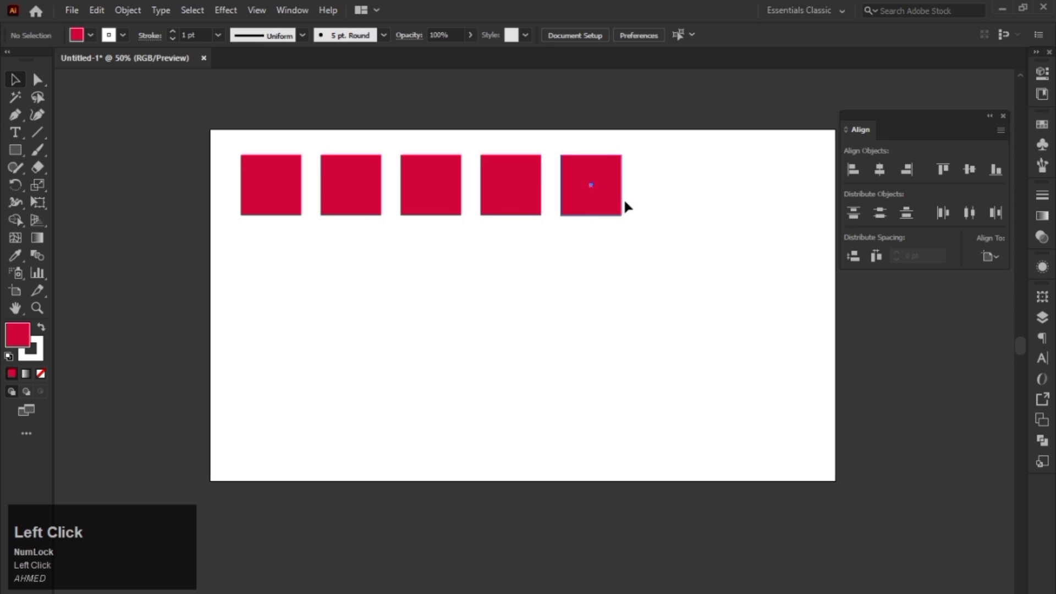
Move the second to fifth squares to uneven gaps and heights, and select all five squares.
{"action": "left_click_drag", "start_coordinate": [624, 201], "coordinate": [737, 203]}
{"action": "left_click_drag", "start_coordinate": [520, 199], "coordinate": [567, 210]}
{"action": "left_click_drag", "start_coordinate": [419, 200], "coordinate": [450, 196]}
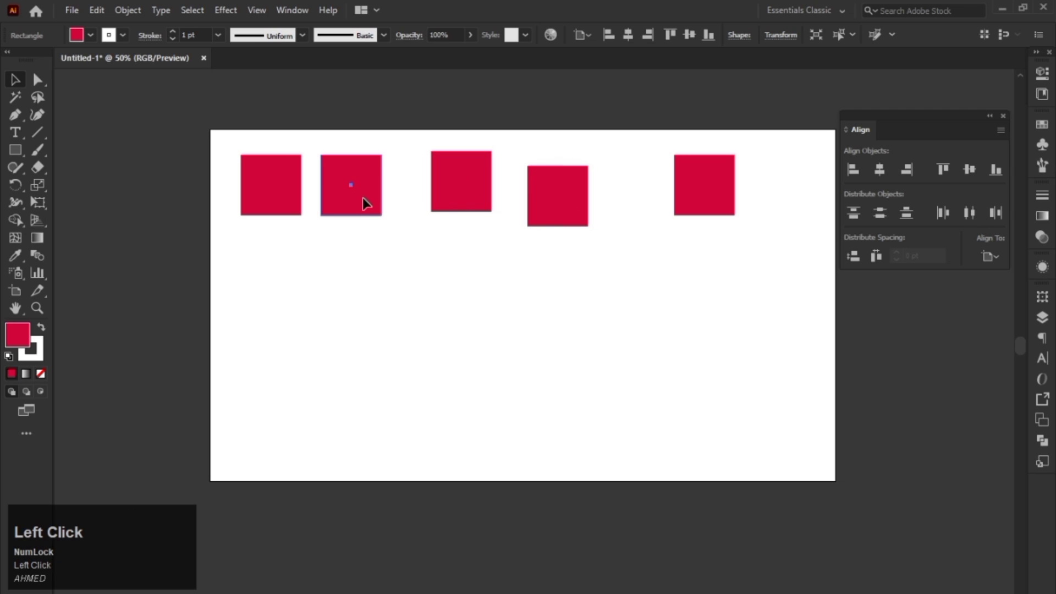
{"action": "left_click_drag", "start_coordinate": [362, 197], "coordinate": [382, 223]}
{"action": "left_click_drag", "start_coordinate": [573, 212], "coordinate": [589, 212]}
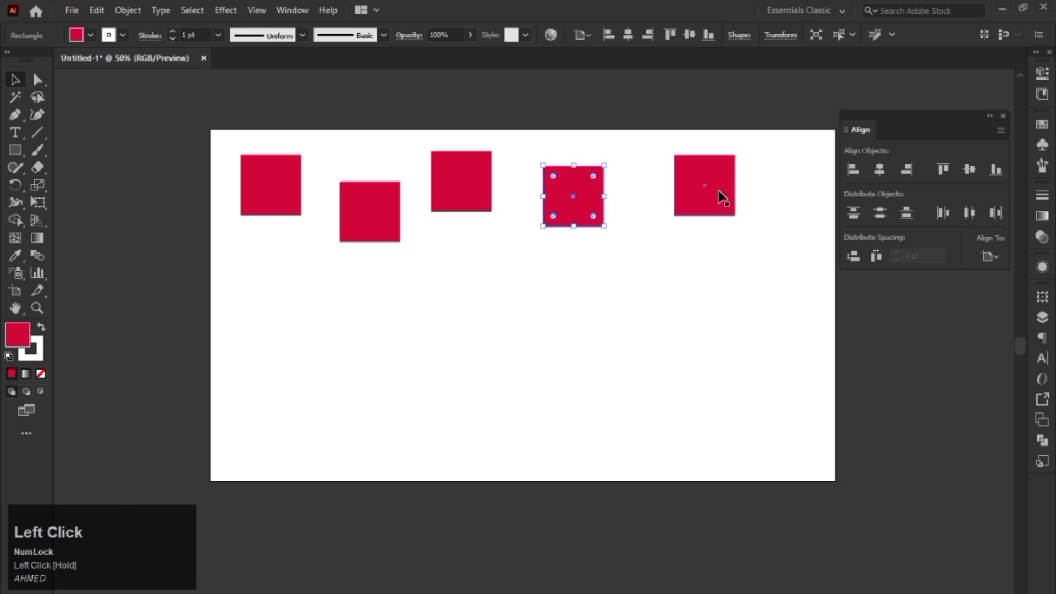
{"action": "left_click_drag", "start_coordinate": [721, 196], "coordinate": [734, 207]}
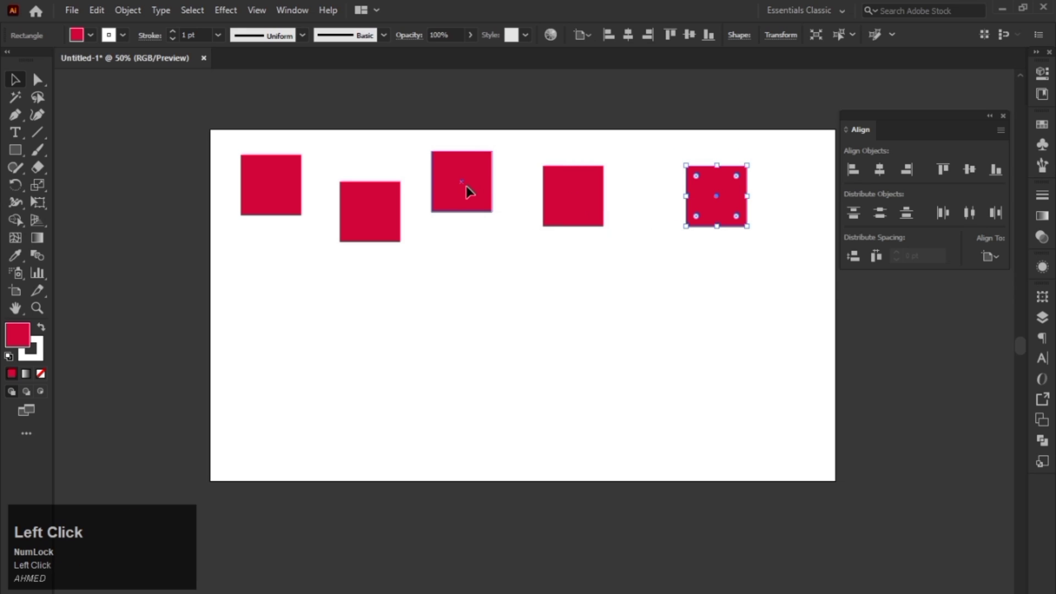
{"action": "left_click_drag", "start_coordinate": [468, 191], "coordinate": [477, 189]}
{"action": "left_click_drag", "start_coordinate": [239, 121], "coordinate": [721, 318]}
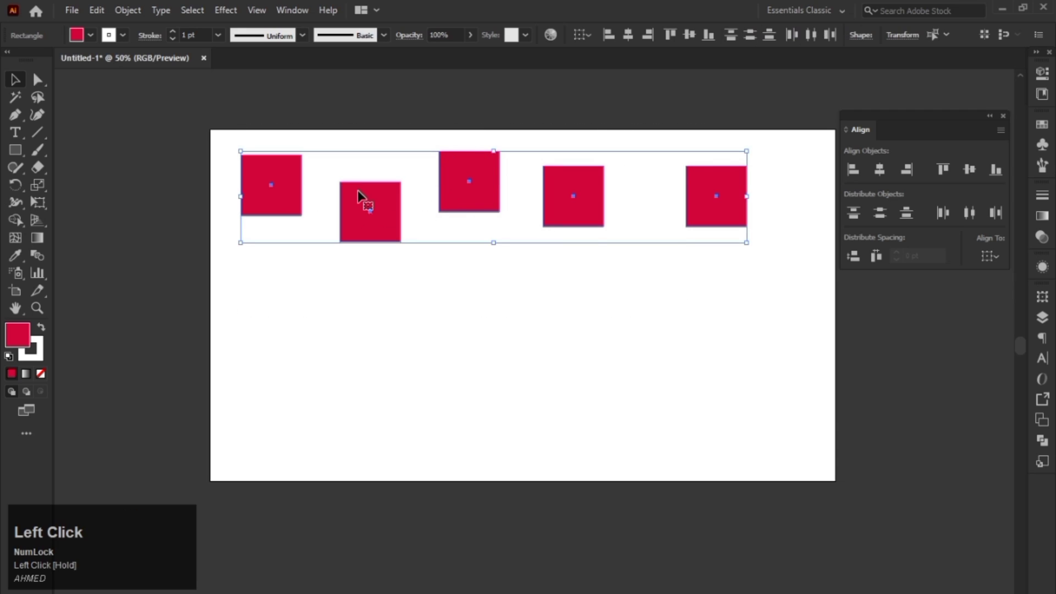
Align the five squares by vertical centers, distribute them by left edges and horizontal centers, and undo these changes.
{"action": "left_click", "coordinate": [973, 172]}
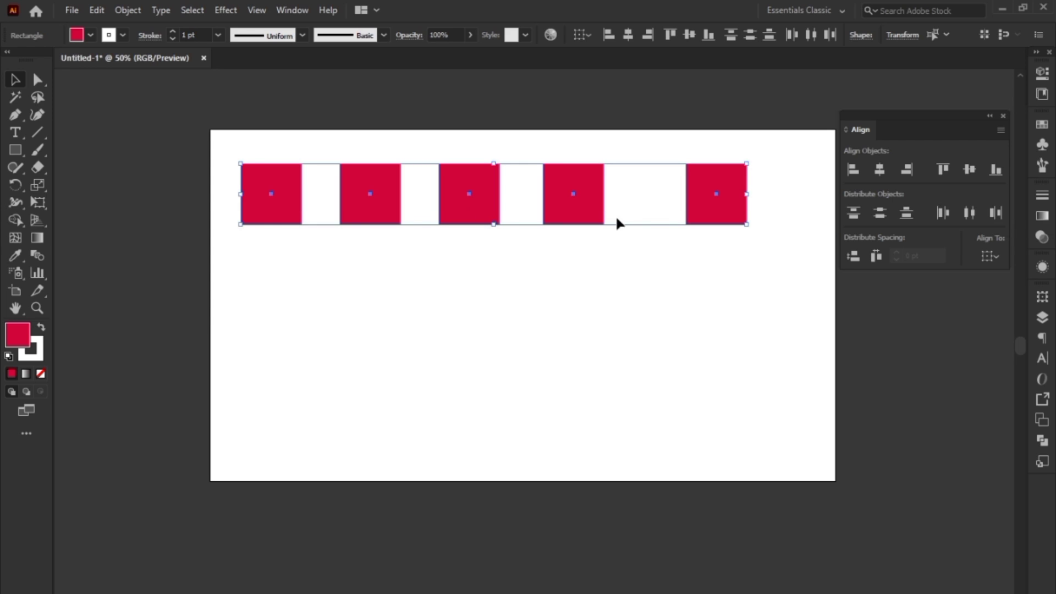
{"action": "left_click", "coordinate": [942, 214]}
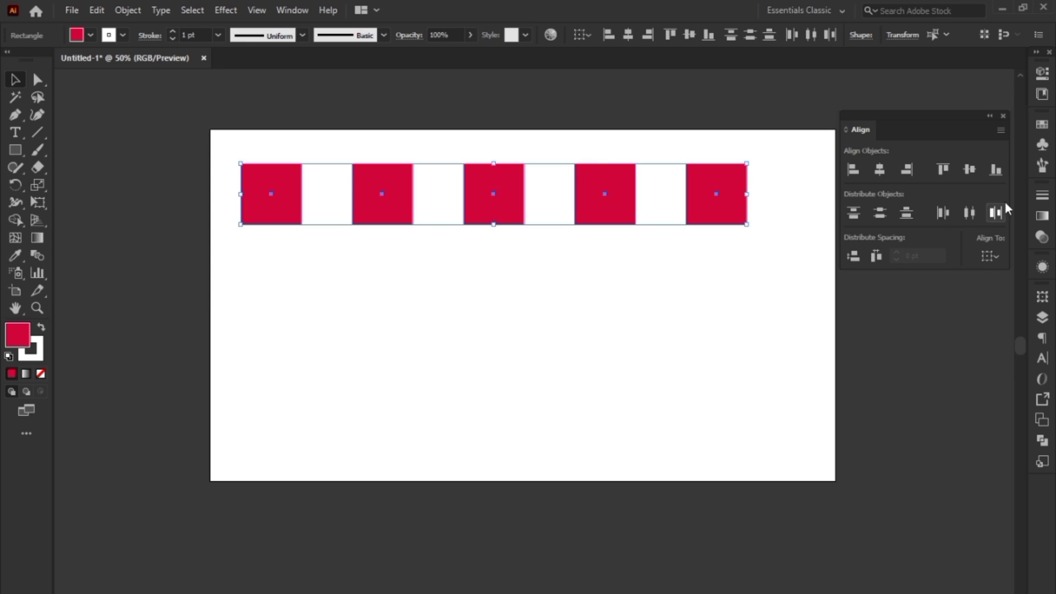
{"action": "left_click", "coordinate": [969, 214]}
{"action": "key", "text": "ctrl+z"}
{"action": "key", "text": "ctrl+z"}
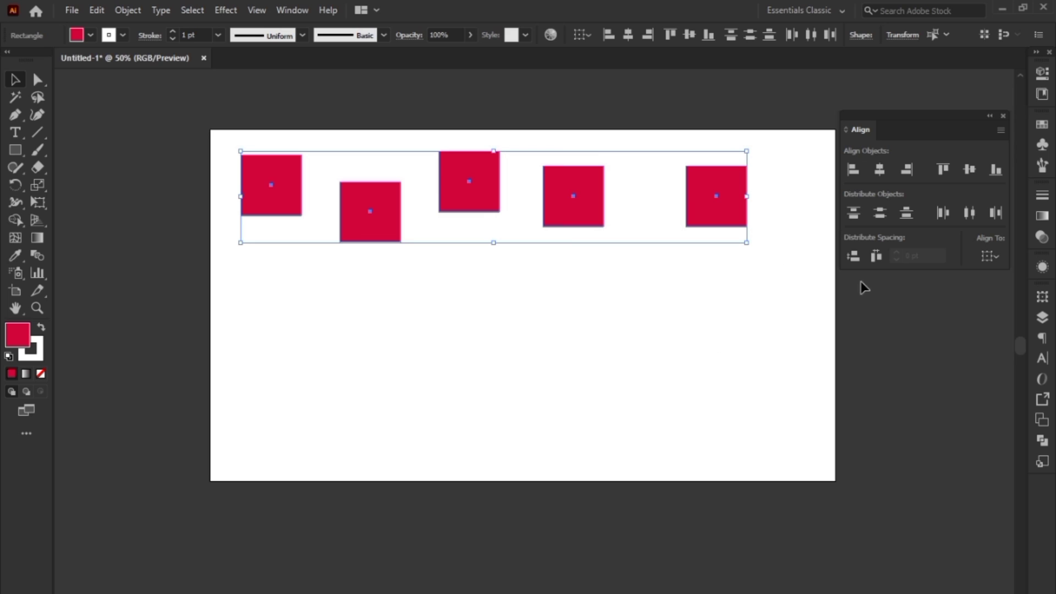
Distribute the five squares by horizontal centers, try aligning them by vertical centers, and undo only that alignment.
{"action": "left_click", "coordinate": [969, 213]}
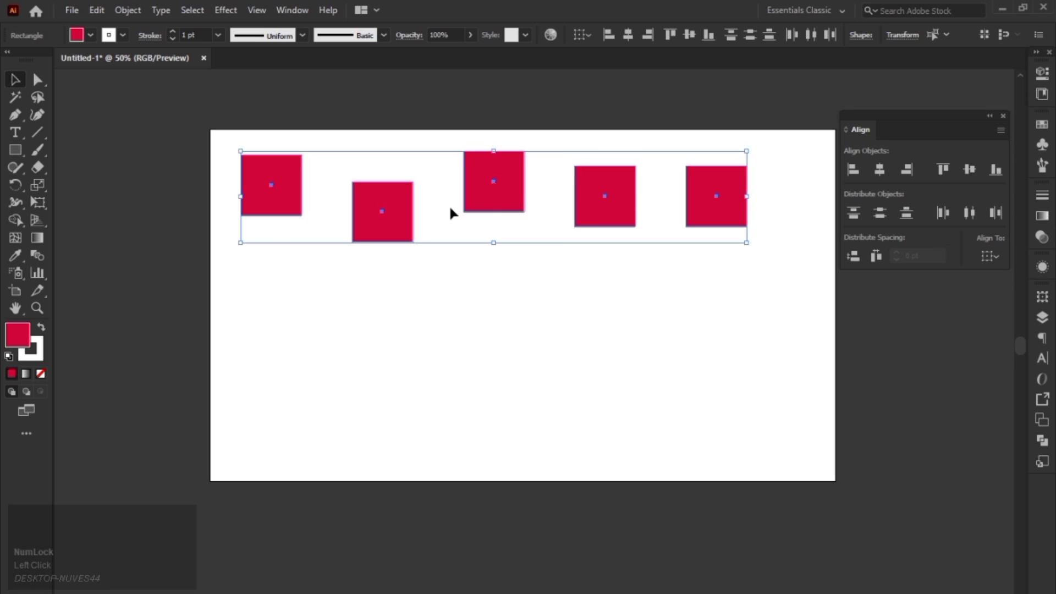
{"action": "left_click", "coordinate": [969, 169]}
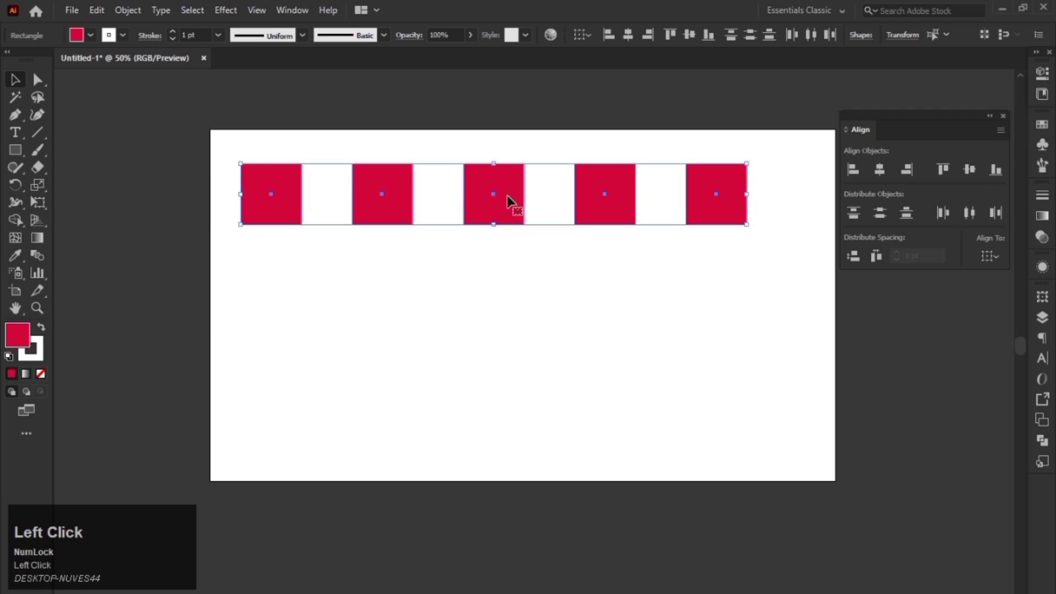
{"action": "key", "text": "ctrl+z"}
{"action": "key", "text": "ctrl+z"}
{"action": "left_click", "coordinate": [510, 300]}
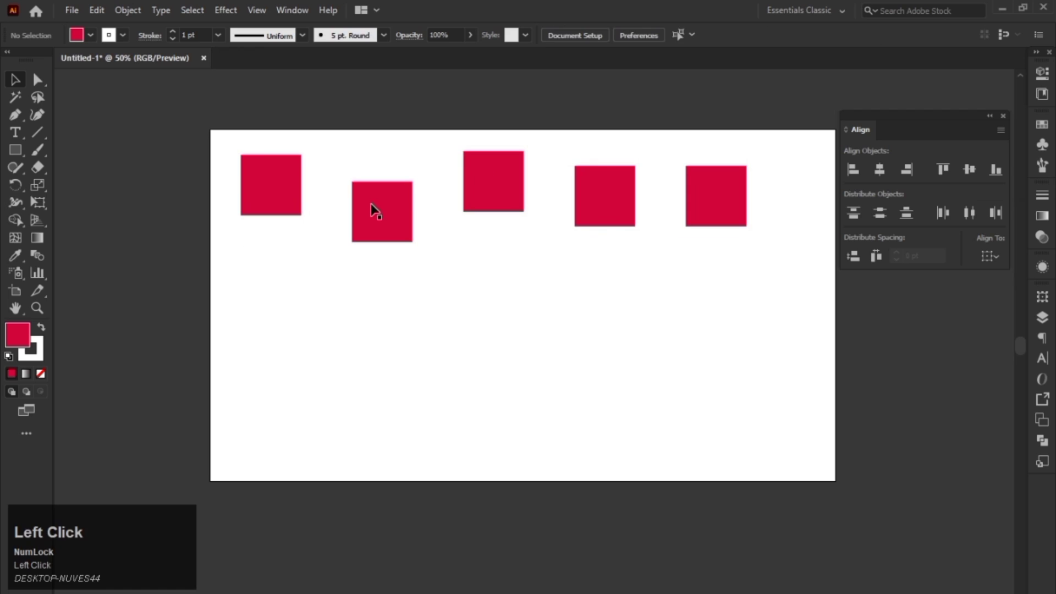
Add three staggered copies below the first square, and align the column of four by horizontal centers and distribute it by vertical centers.
{"action": "left_click_drag", "start_coordinate": [323, 297], "coordinate": [274, 432]}
{"action": "left_click_drag", "start_coordinate": [335, 150], "coordinate": [234, 467]}
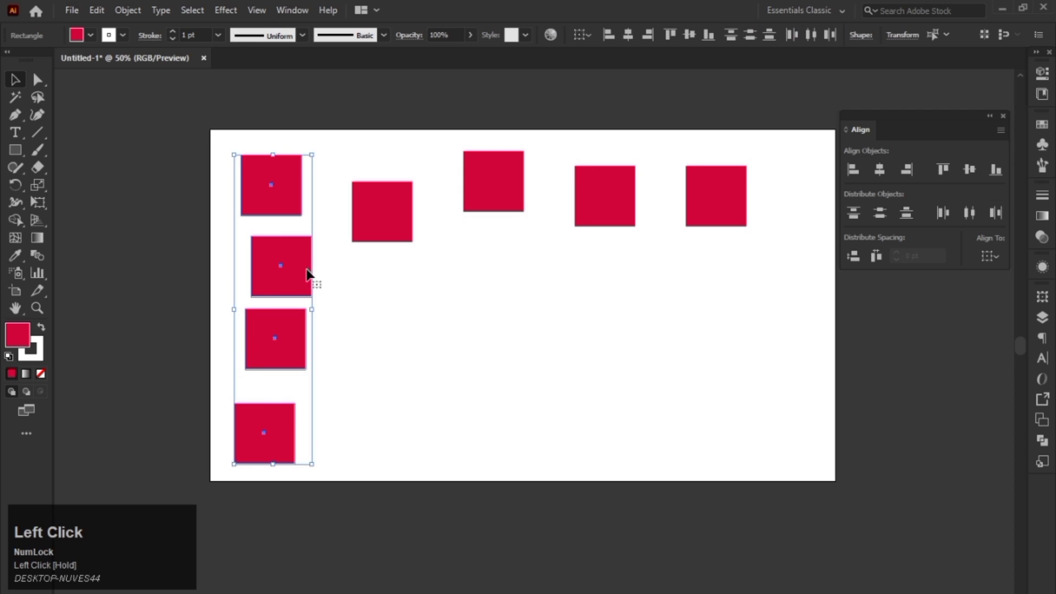
{"action": "left_click", "coordinate": [881, 173]}
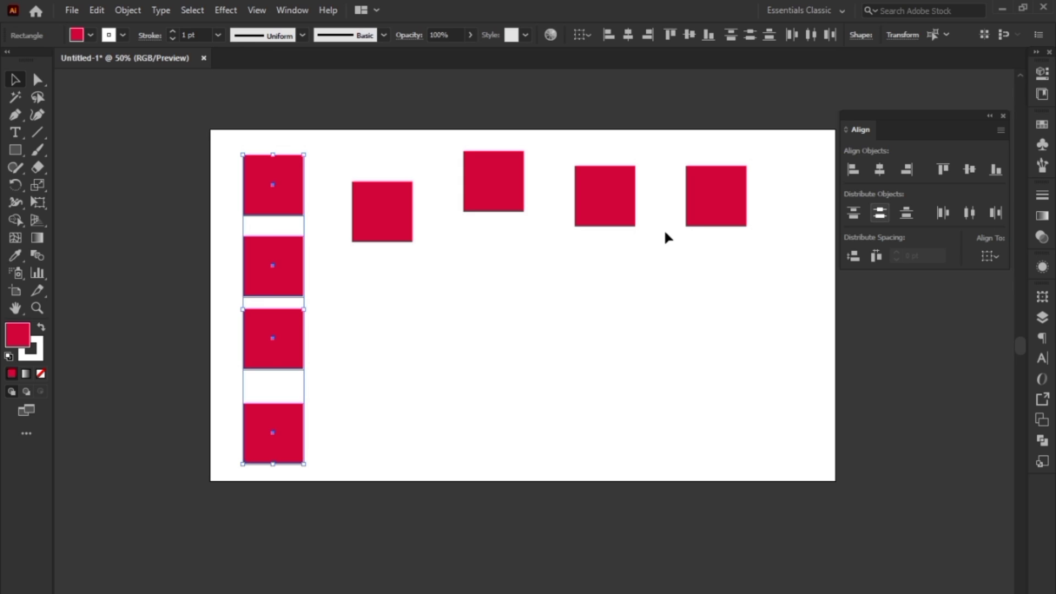
{"action": "left_click", "coordinate": [879, 215]}
Make the column's lowest square the key object and distribute the four squares vertically with 15 pt spacing.
{"action": "left_click", "coordinate": [282, 420]}
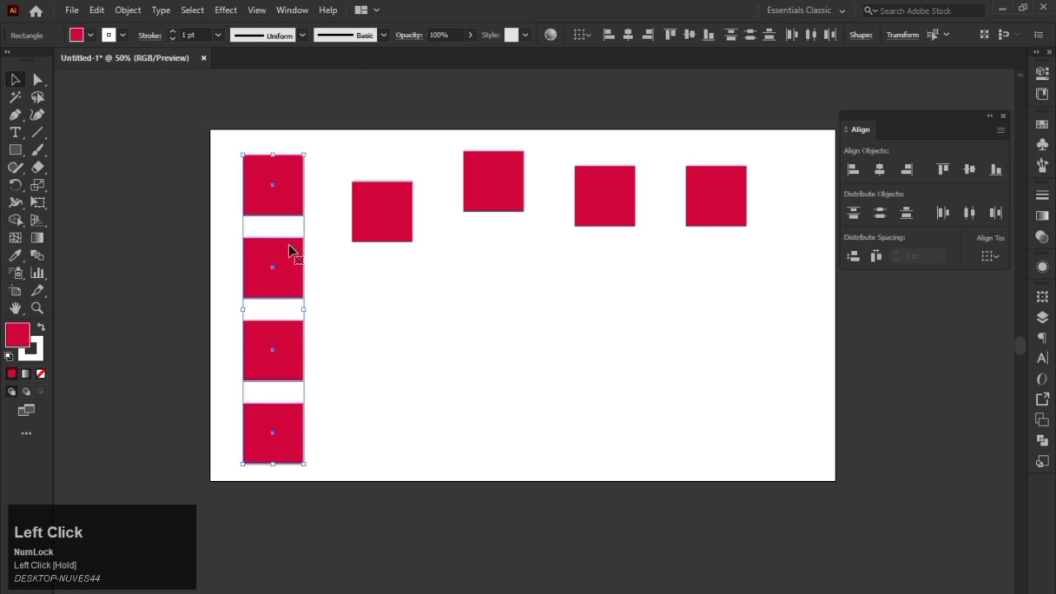
{"action": "left_click", "coordinate": [14, 82]}
{"action": "left_click", "coordinate": [283, 426]}
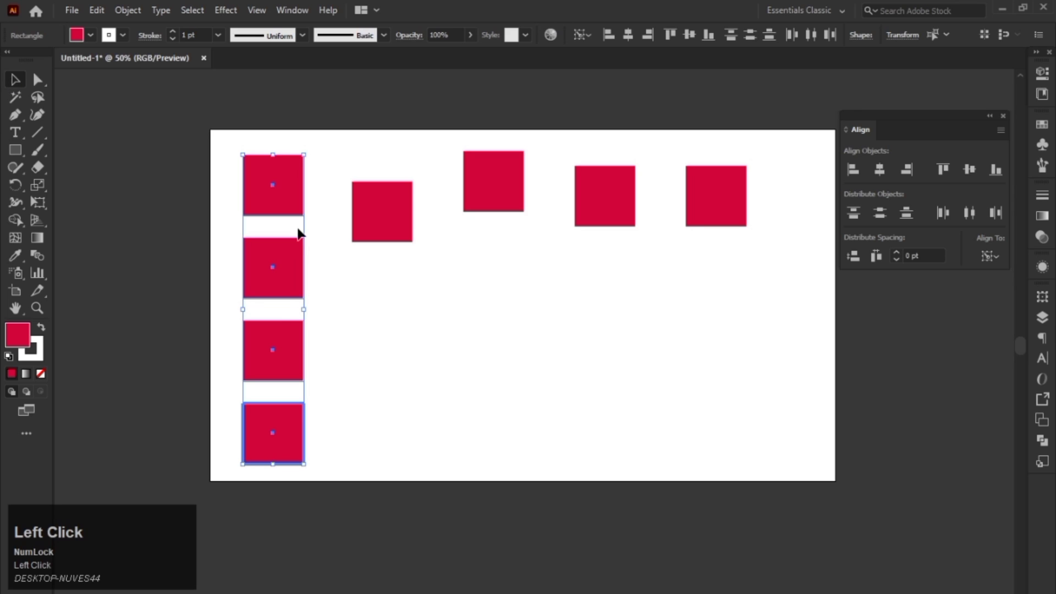
{"action": "left_click", "coordinate": [895, 252]}
{"action": "key", "text": "Up"}
{"action": "key", "text": "Up"}
{"action": "key", "text": "Up"}
{"action": "key", "text": "Up"}
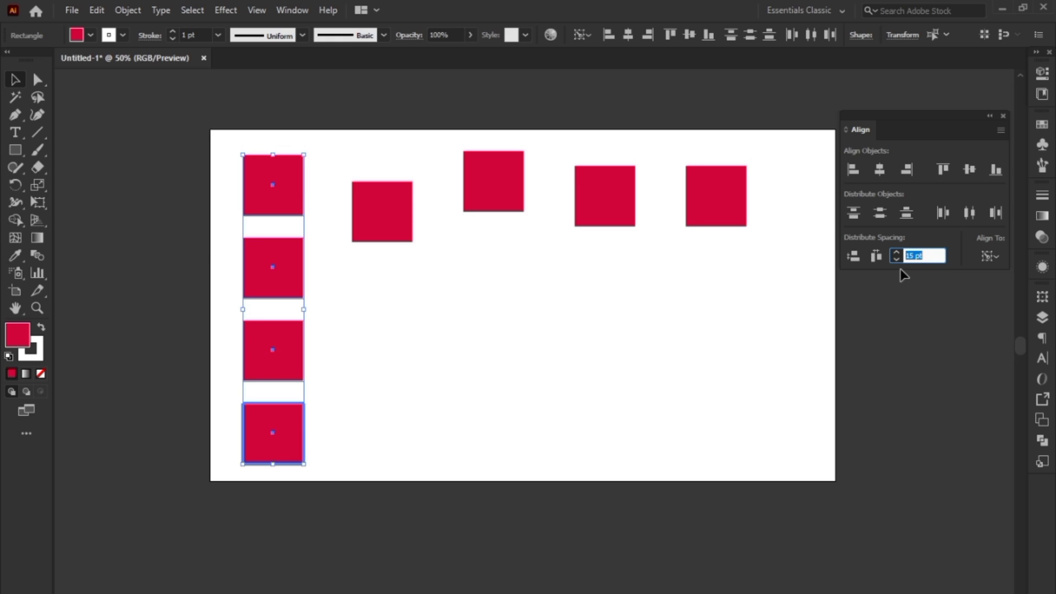
{"action": "left_click", "coordinate": [939, 255]}
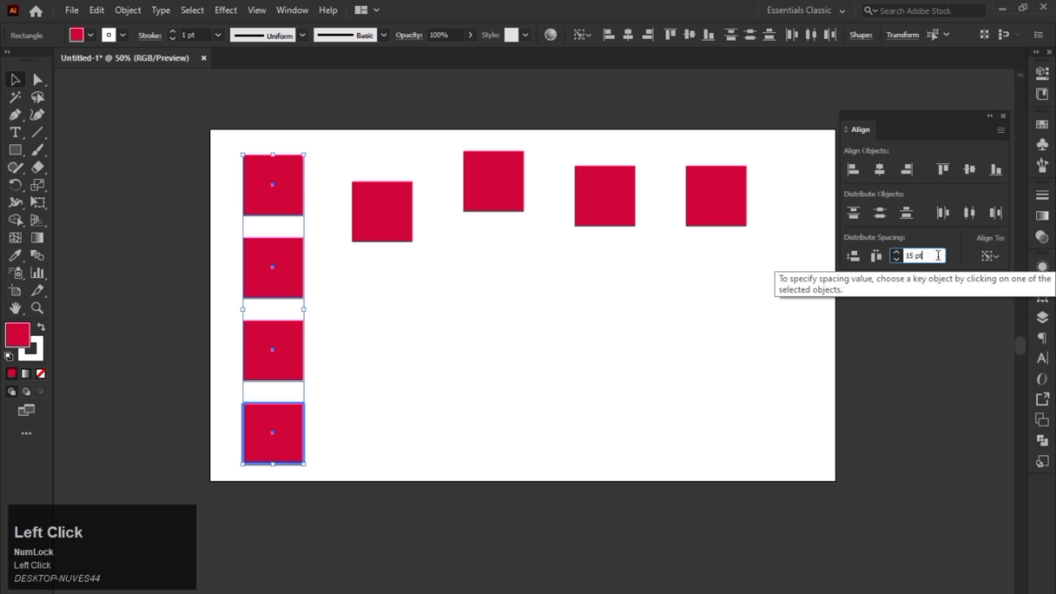
{"action": "left_click_drag", "start_coordinate": [864, 263], "coordinate": [866, 267]}
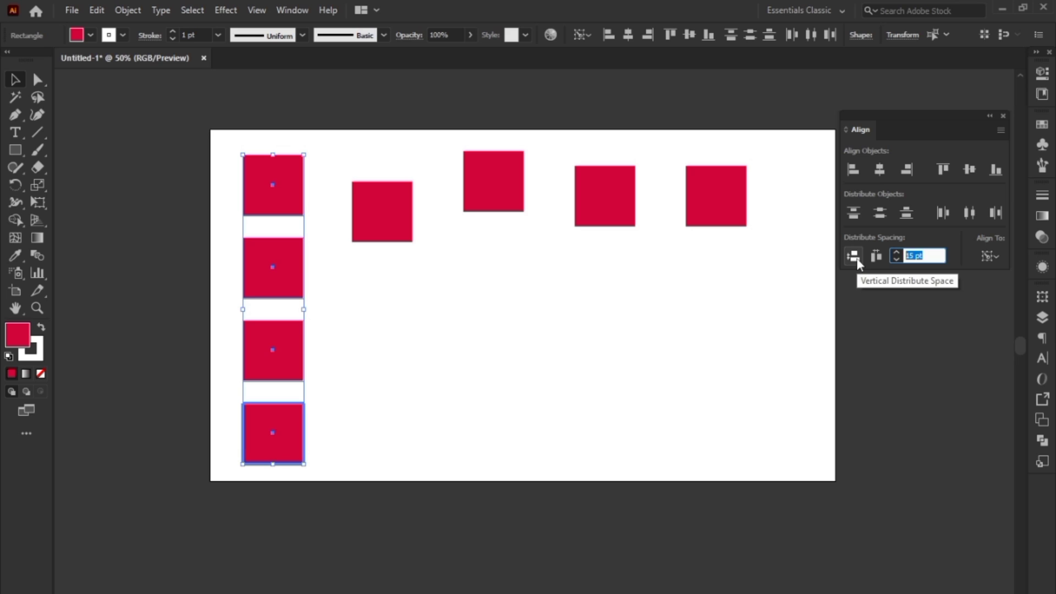
{"action": "left_click", "coordinate": [854, 256]}
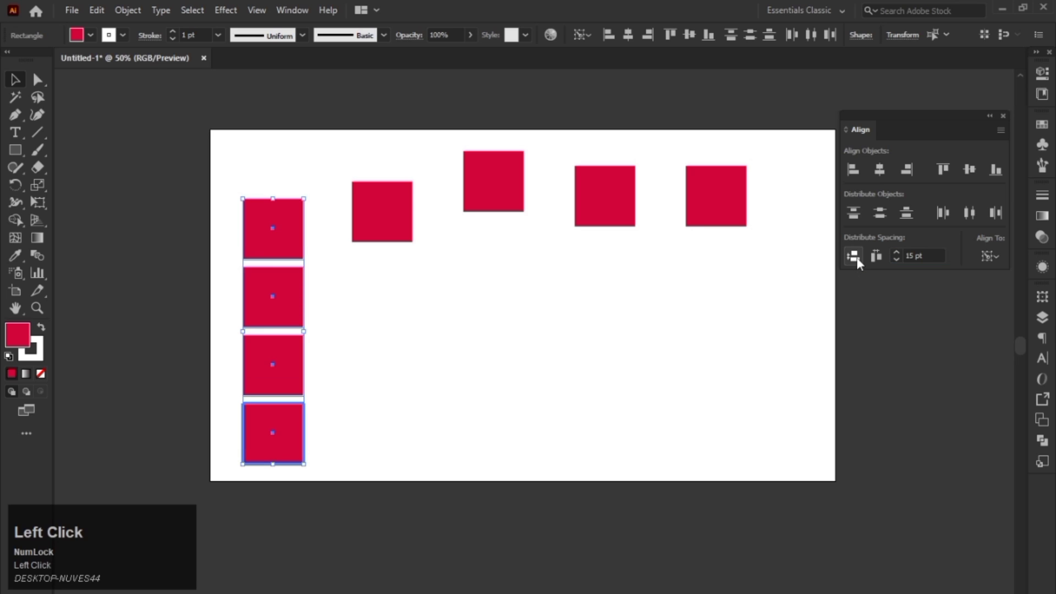
{"action": "left_click_drag", "start_coordinate": [926, 257], "coordinate": [841, 258]}
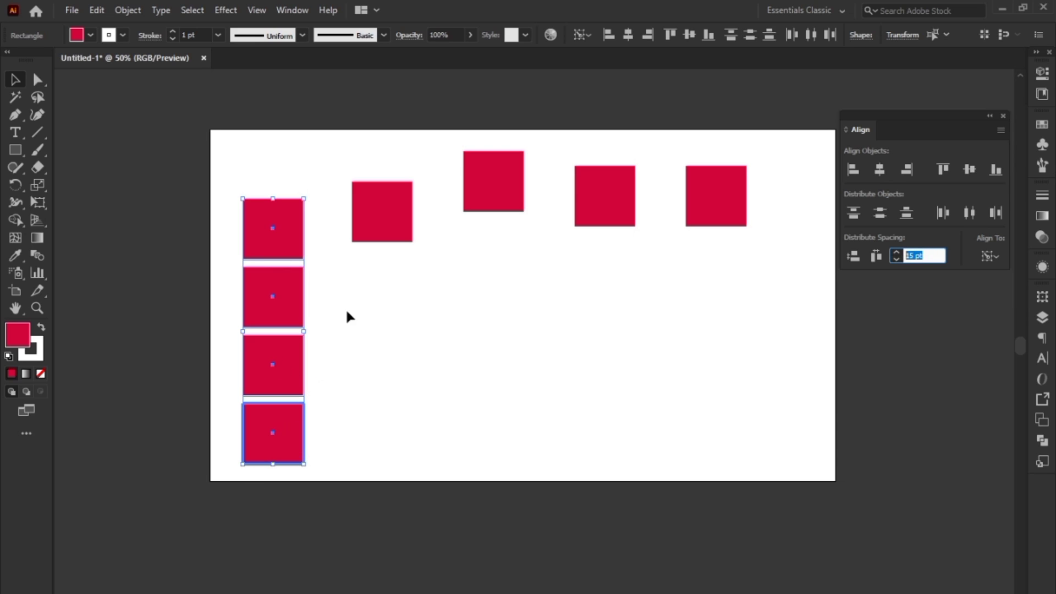
Align the four squares to the right of the column by vertical centers and distribute them horizontally 15 pt apart from the leftmost as key object.
{"action": "left_click_drag", "start_coordinate": [365, 283], "coordinate": [770, 168]}
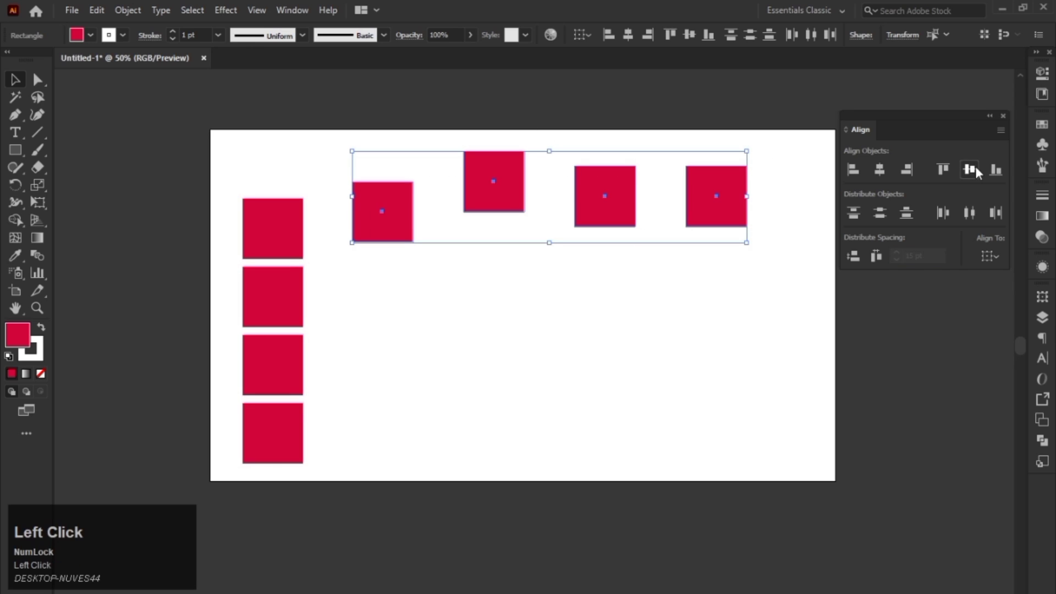
{"action": "left_click", "coordinate": [975, 166]}
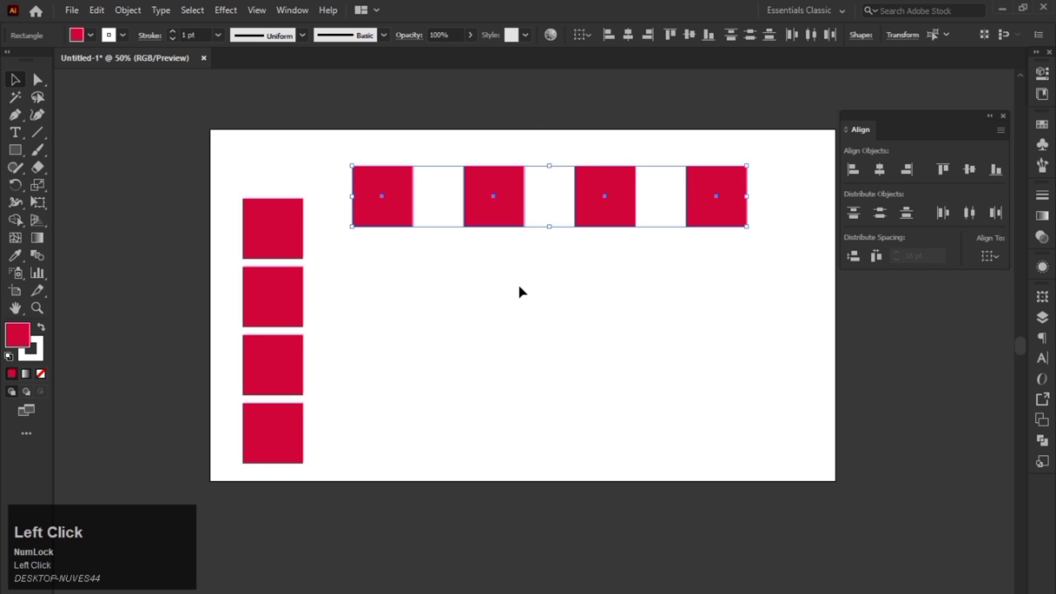
{"action": "left_click", "coordinate": [400, 204]}
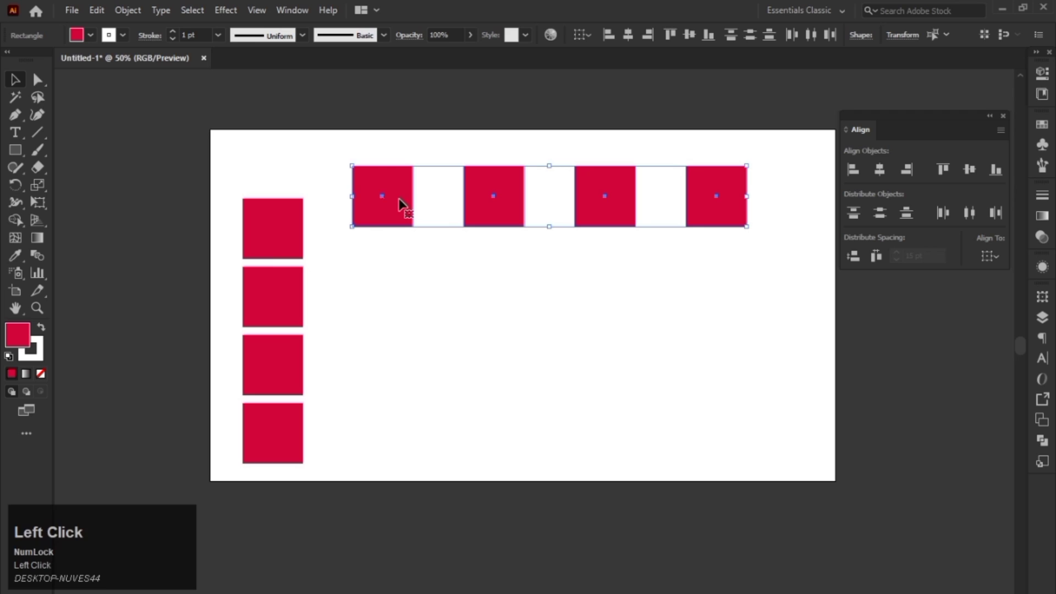
{"action": "left_click", "coordinate": [876, 256]}
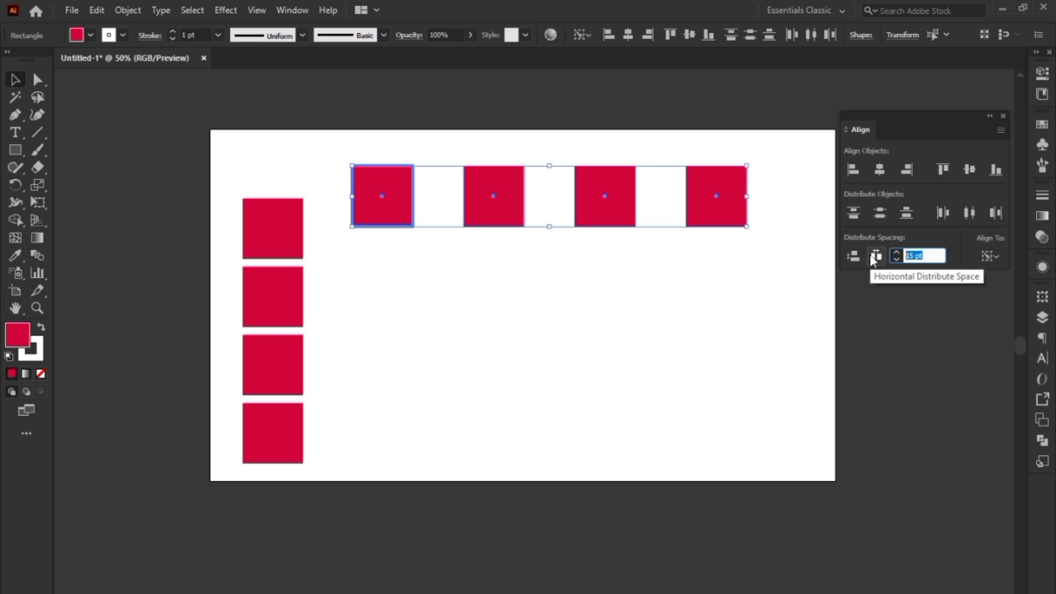
{"action": "left_click", "coordinate": [875, 256]}
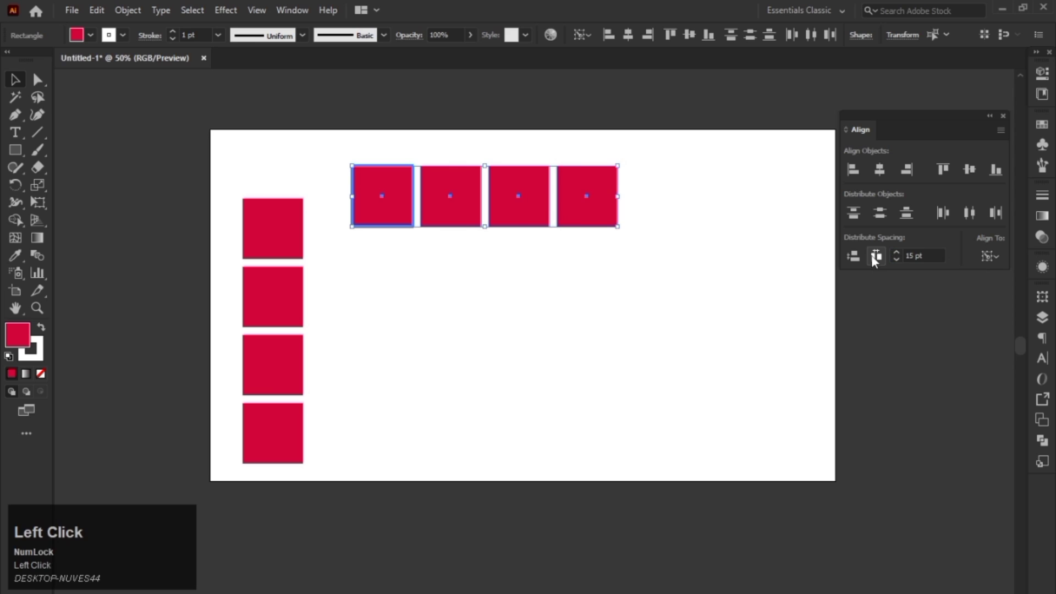
{"action": "left_click", "coordinate": [912, 258]}
{"action": "left_click", "coordinate": [554, 231]}
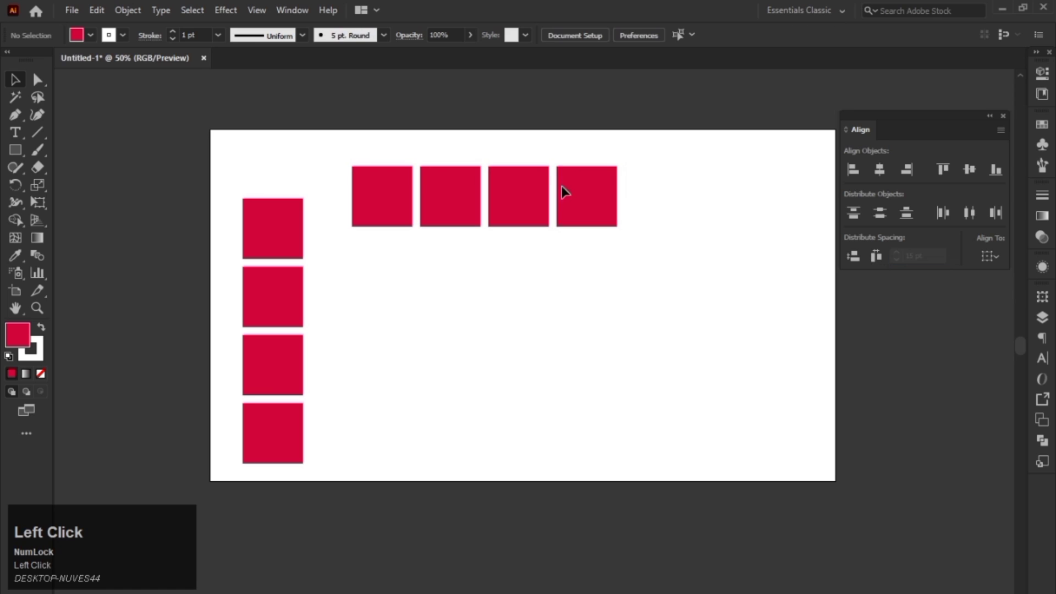
Redistribute the row of four squares horizontally with 30 pt spacing, using the leftmost square as key object.
{"action": "left_click_drag", "start_coordinate": [571, 135], "coordinate": [392, 241]}
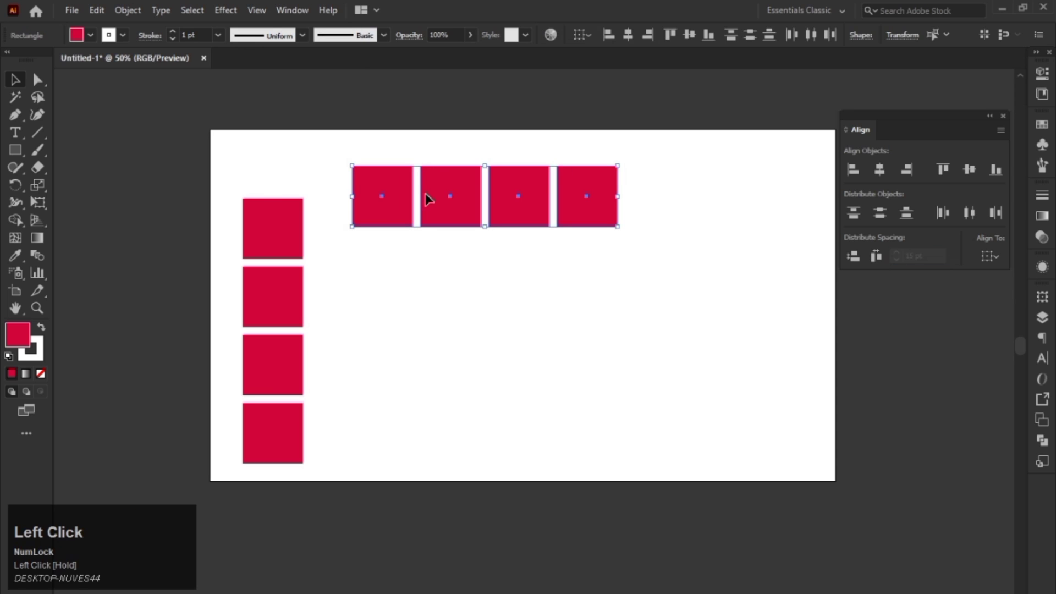
{"action": "left_click", "coordinate": [385, 202]}
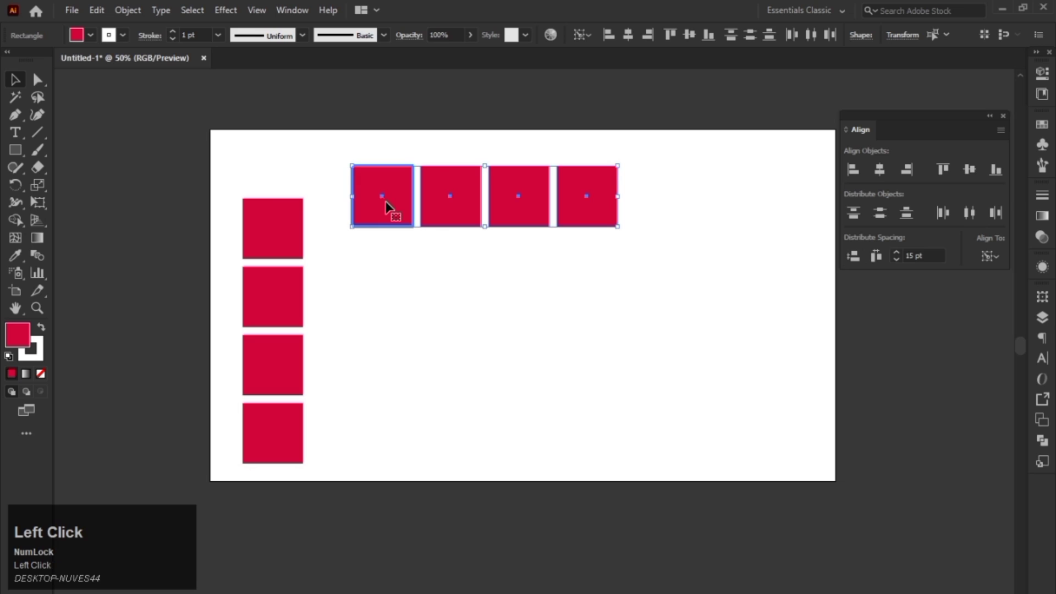
{"action": "left_click", "coordinate": [916, 256]}
{"action": "type", "text": "30"}
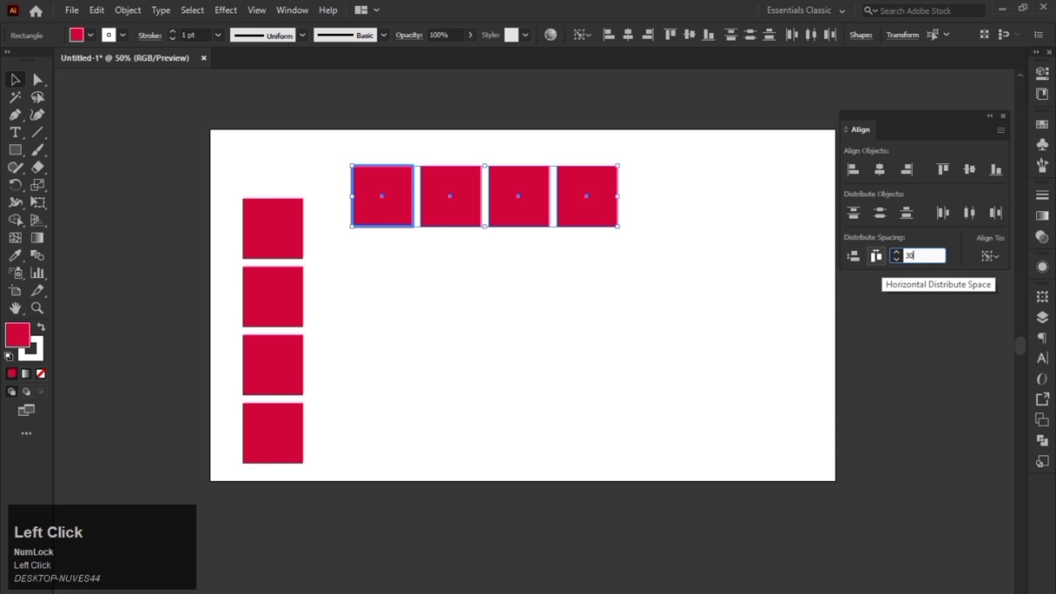
{"action": "left_click", "coordinate": [878, 256]}
{"action": "left_click", "coordinate": [453, 148]}
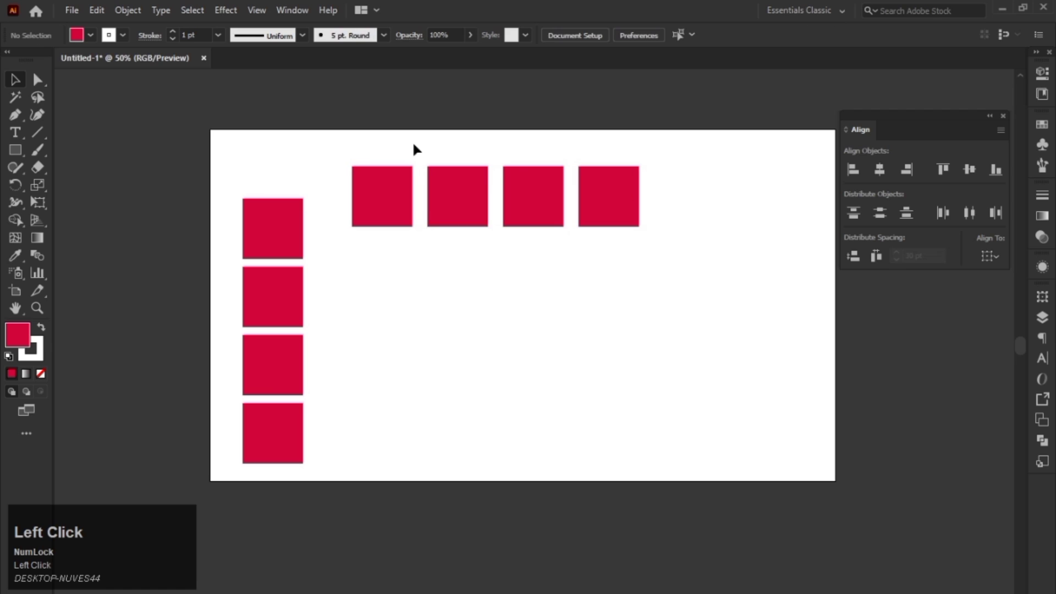
{"action": "left_click_drag", "start_coordinate": [412, 149], "coordinate": [415, 285]}
{"action": "left_click", "coordinate": [496, 190]}
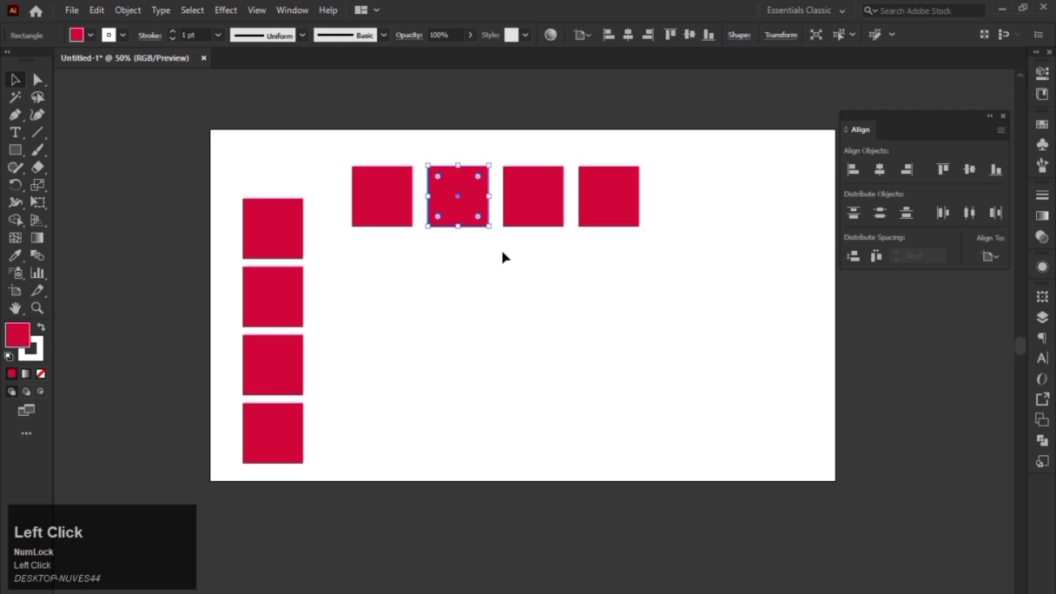
{"action": "left_click", "coordinate": [499, 154]}
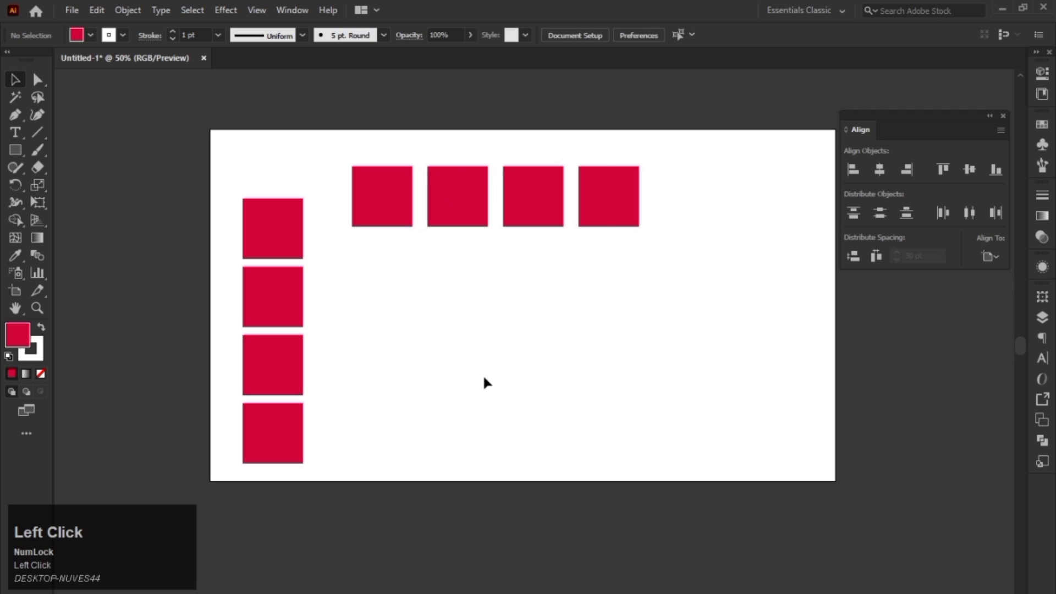
Distribute the column of four squares vertically with 30 pt spacing, using its top square as key object.
{"action": "left_click_drag", "start_coordinate": [519, 362], "coordinate": [624, 334]}
{"action": "left_click_drag", "start_coordinate": [418, 226], "coordinate": [321, 472]}
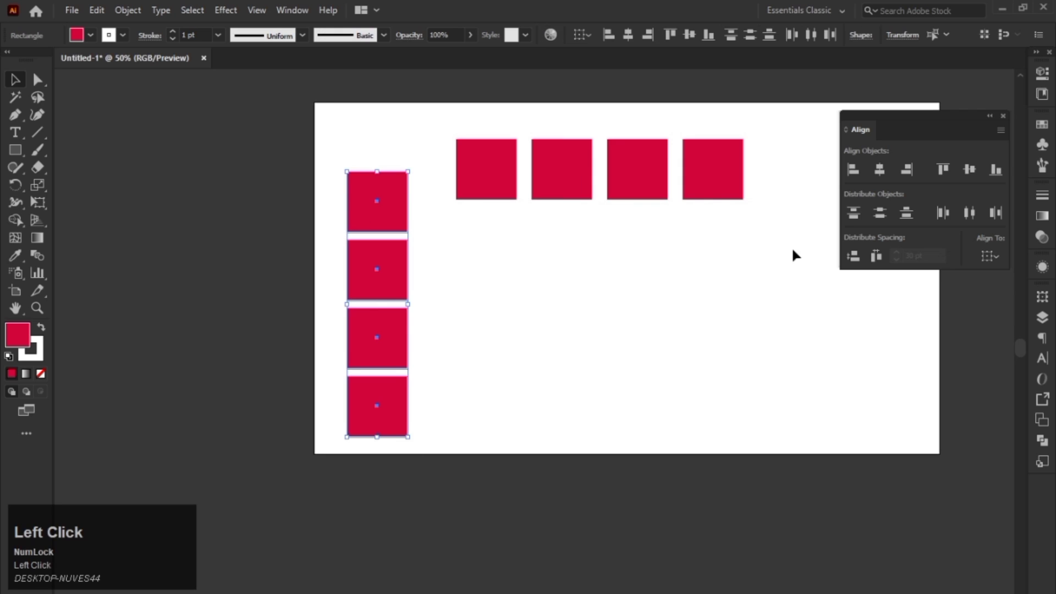
{"action": "left_click", "coordinate": [358, 195]}
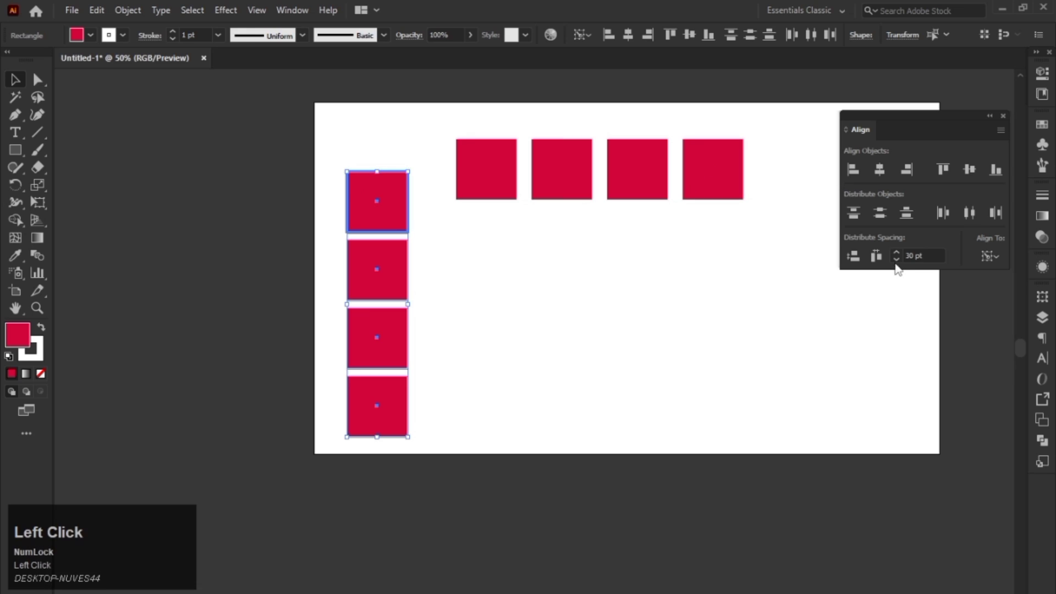
{"action": "left_click", "coordinate": [921, 256]}
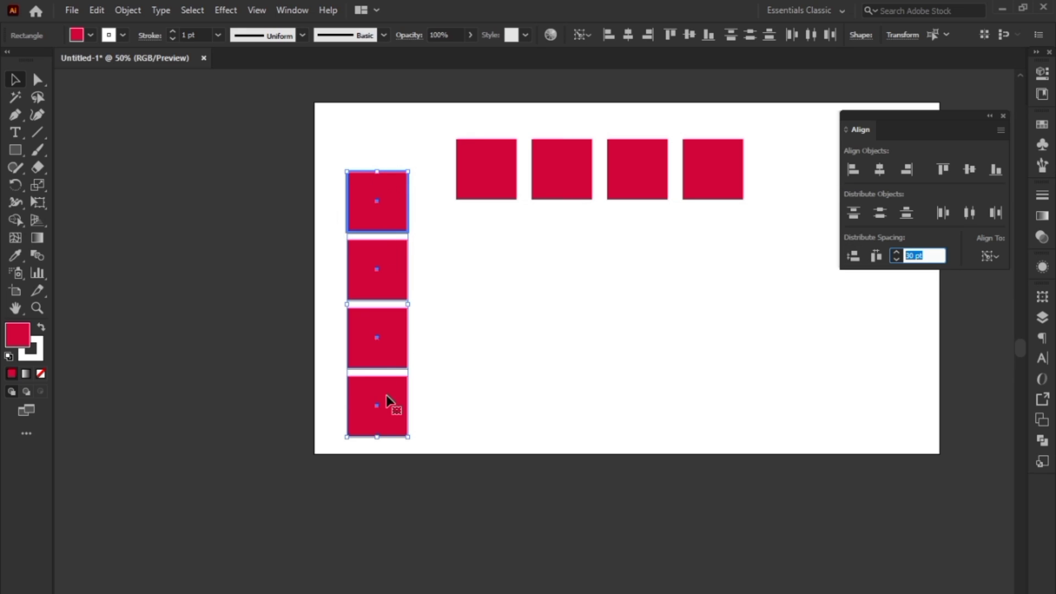
{"action": "left_click_drag", "start_coordinate": [752, 236], "coordinate": [453, 125]}
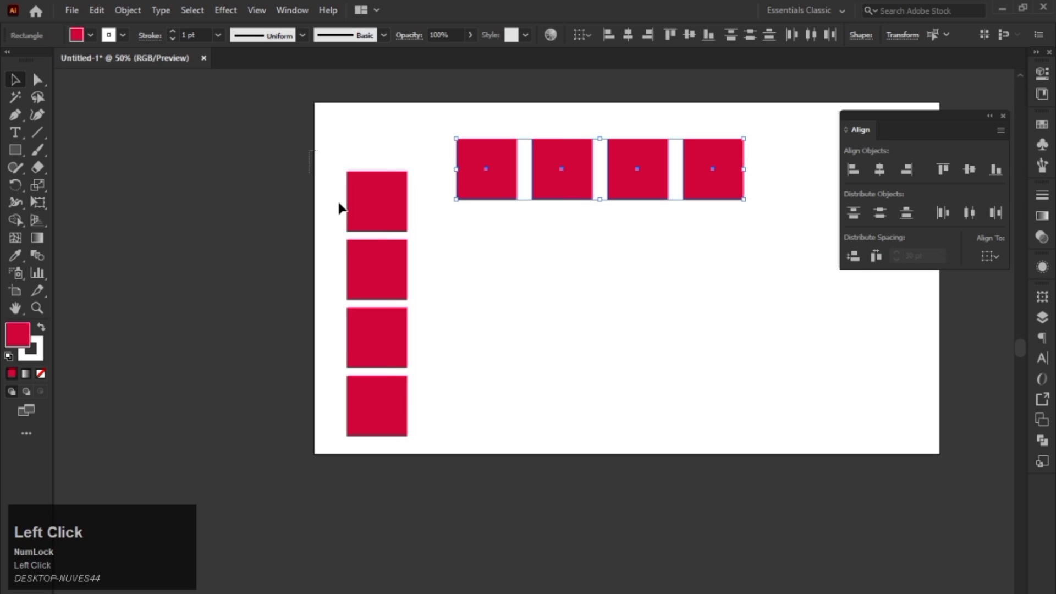
{"action": "left_click_drag", "start_coordinate": [311, 160], "coordinate": [388, 426]}
{"action": "left_click", "coordinate": [371, 210]}
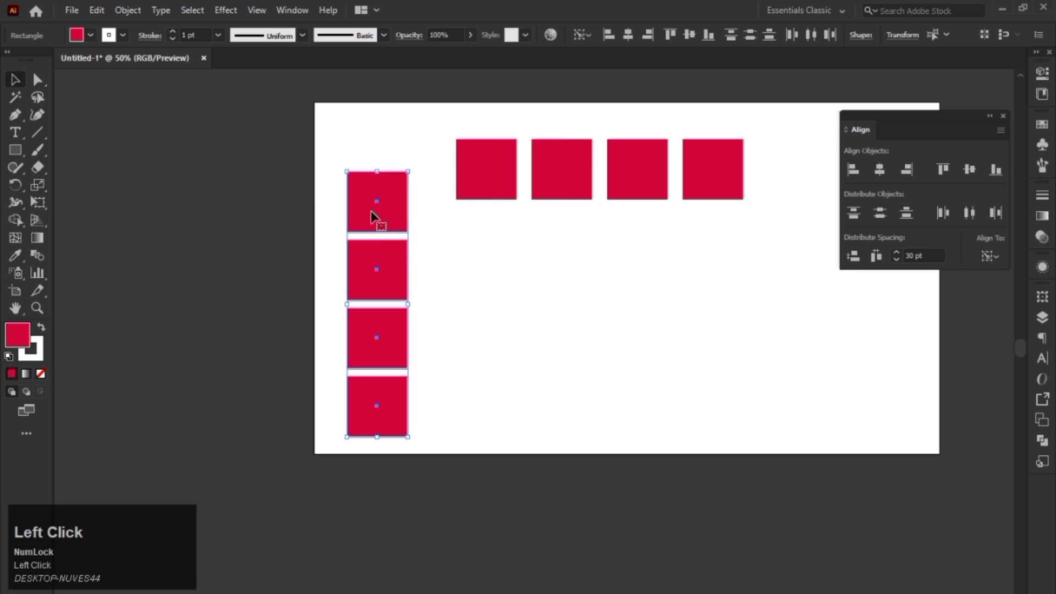
{"action": "left_click", "coordinate": [930, 255]}
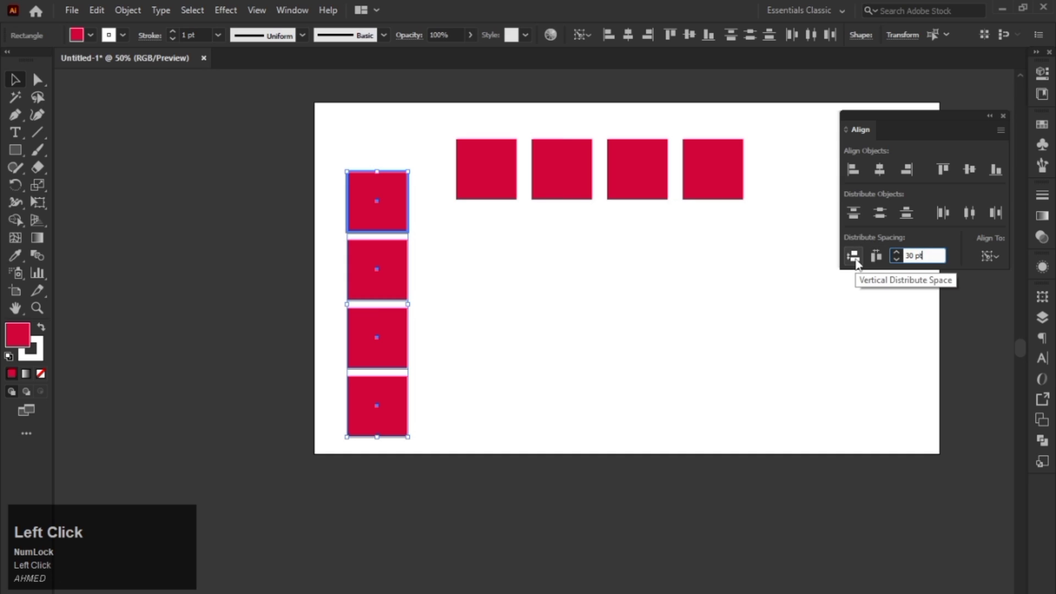
{"action": "left_click", "coordinate": [854, 256]}
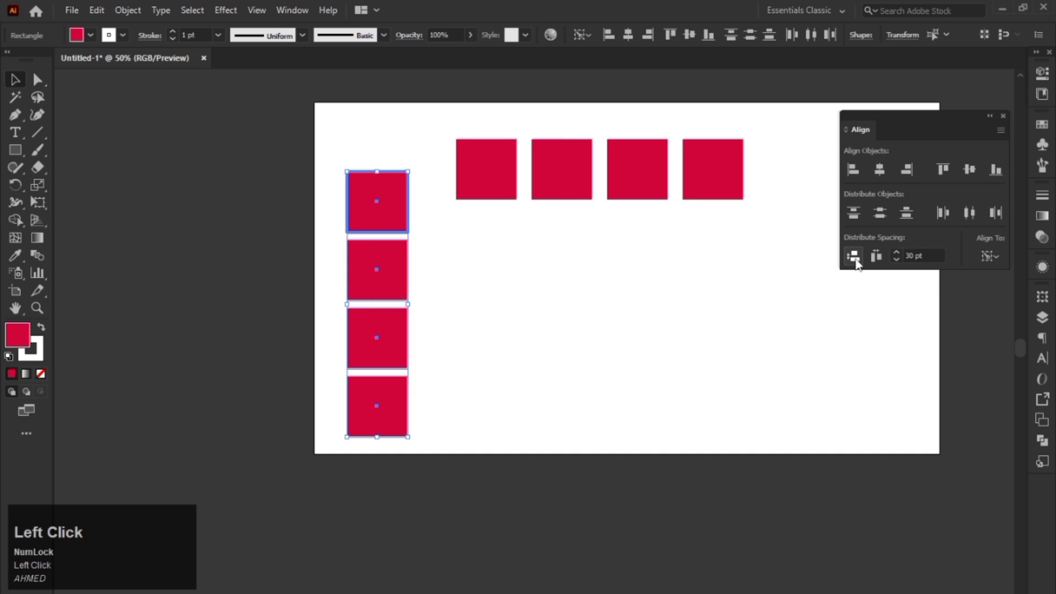
{"action": "left_click", "coordinate": [424, 153]}
Select the column of four squares and move the Align panel over the artboard's right edge.
{"action": "left_click_drag", "start_coordinate": [413, 244], "coordinate": [365, 502]}
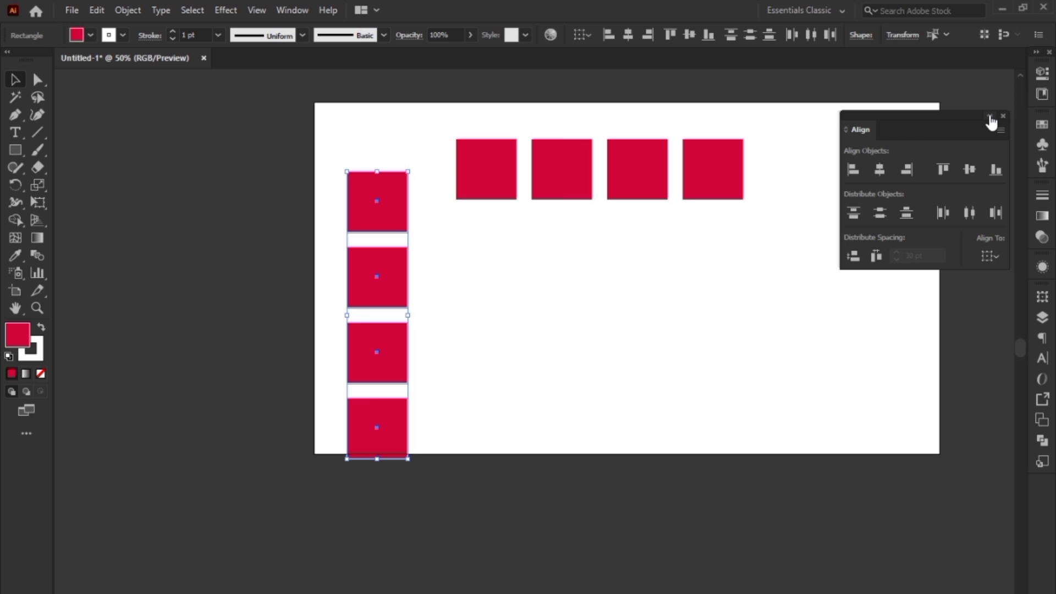
{"action": "left_click_drag", "start_coordinate": [950, 117], "coordinate": [799, 243]}
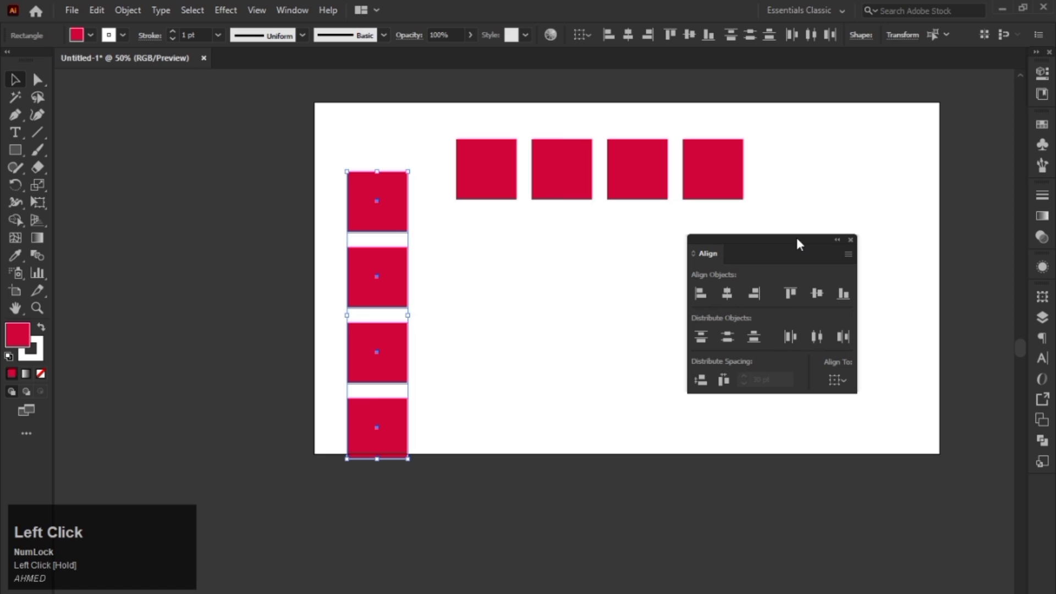
{"action": "left_click_drag", "start_coordinate": [775, 236], "coordinate": [929, 152]}
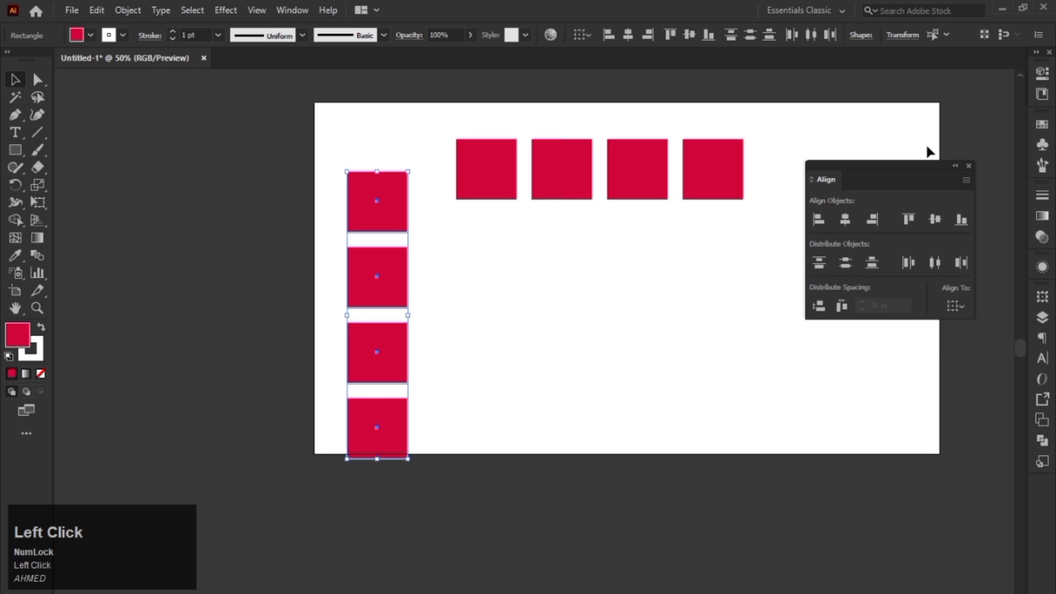